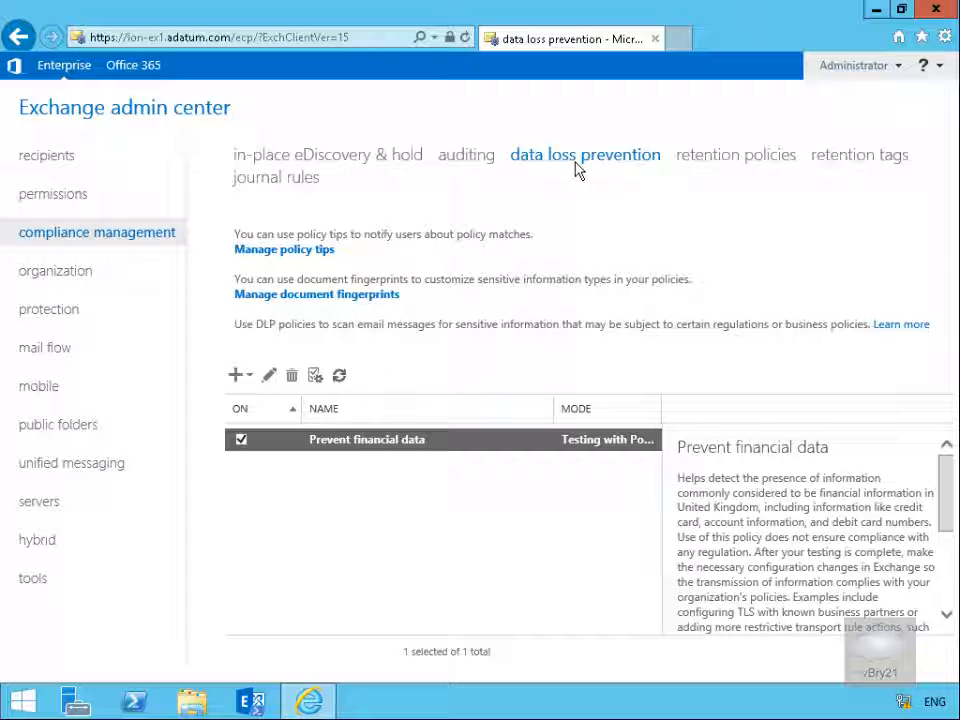
Start a new document fingerprint named Employee form with the description "Used by the HR department and contains confidential information"
{"action": "left_click", "coordinate": [327, 298]}
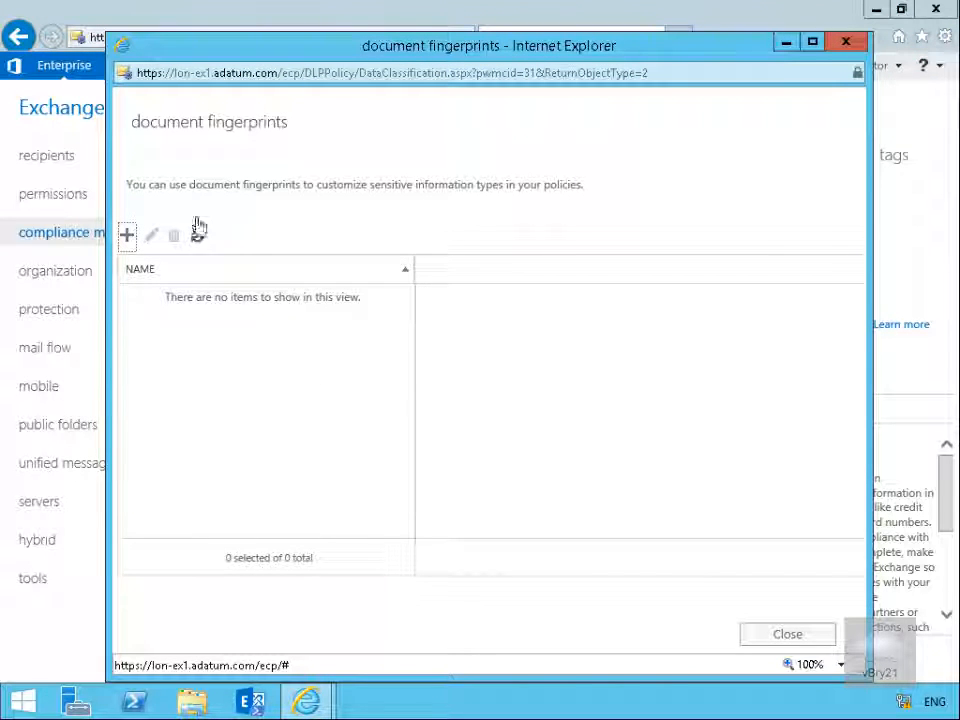
{"action": "left_click", "coordinate": [130, 238]}
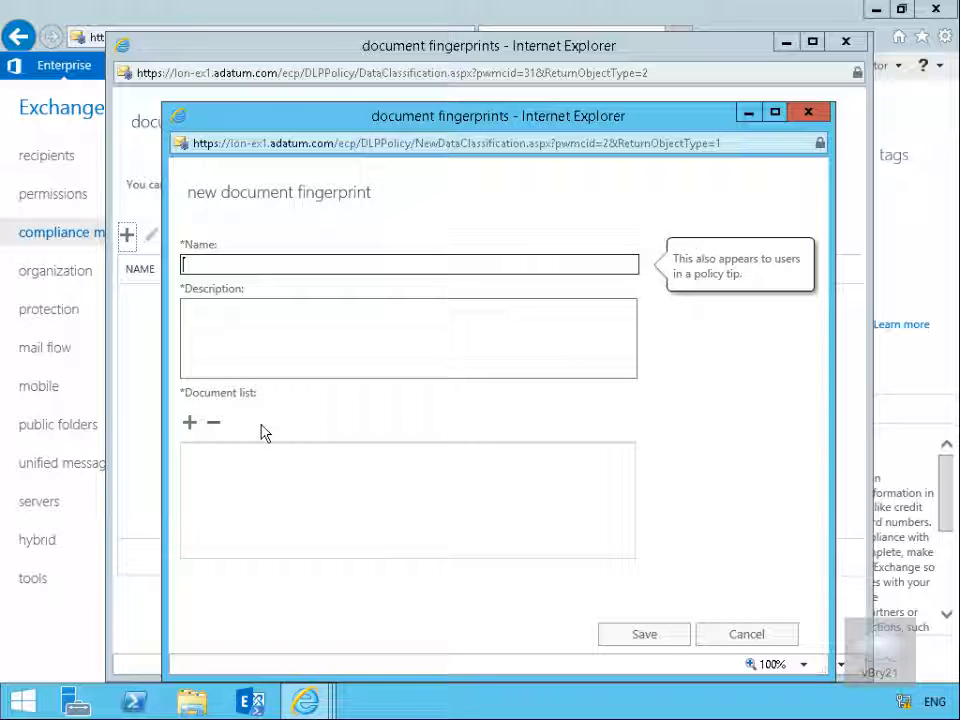
{"action": "type", "text": "Employee form"}
{"action": "key", "text": "Tab"}
{"action": "type", "text": "Used by the HR department and contains confidential information"}
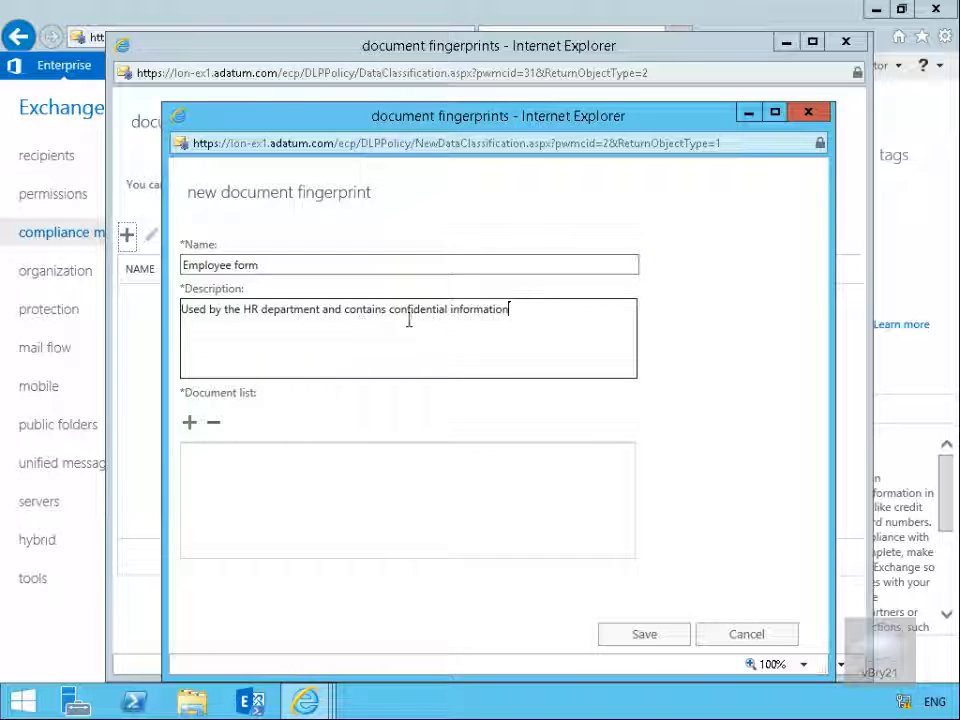
Add Adatum-EmployeeForm.docx from Labfiles\Mod09 to the fingerprint's document list, save it and close the fingerprints window
{"action": "left_click", "coordinate": [189, 422]}
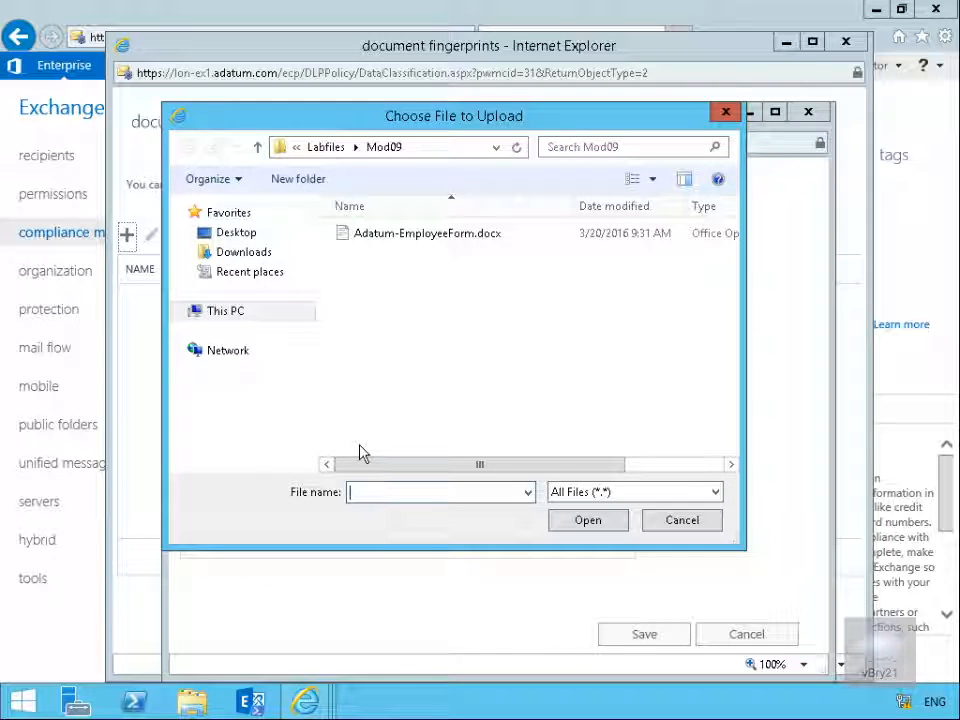
{"action": "left_click", "coordinate": [397, 243]}
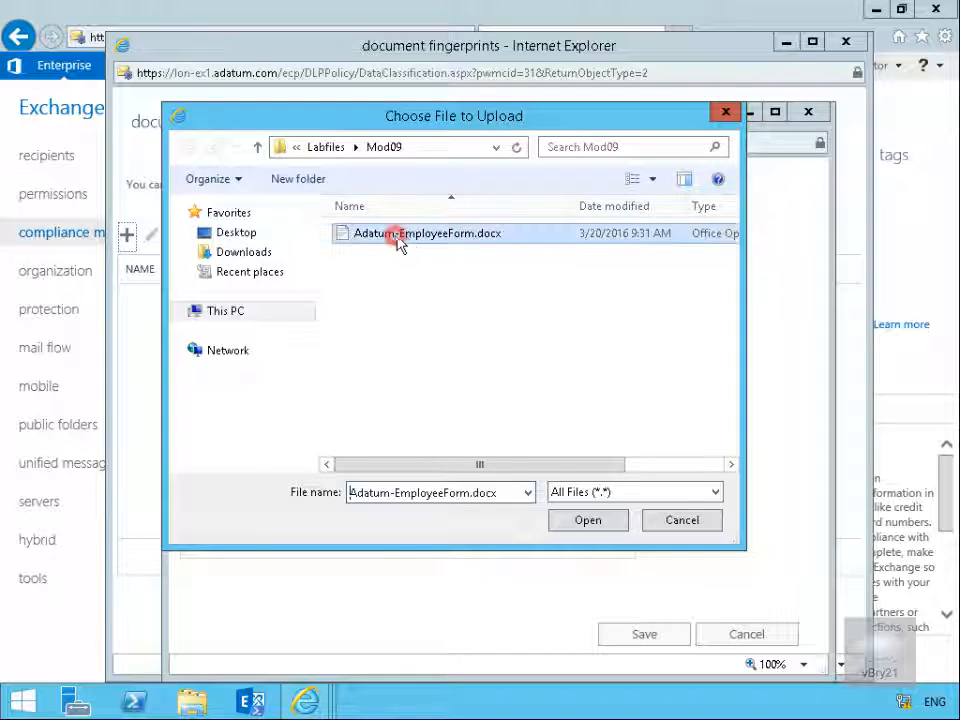
{"action": "left_click", "coordinate": [588, 520]}
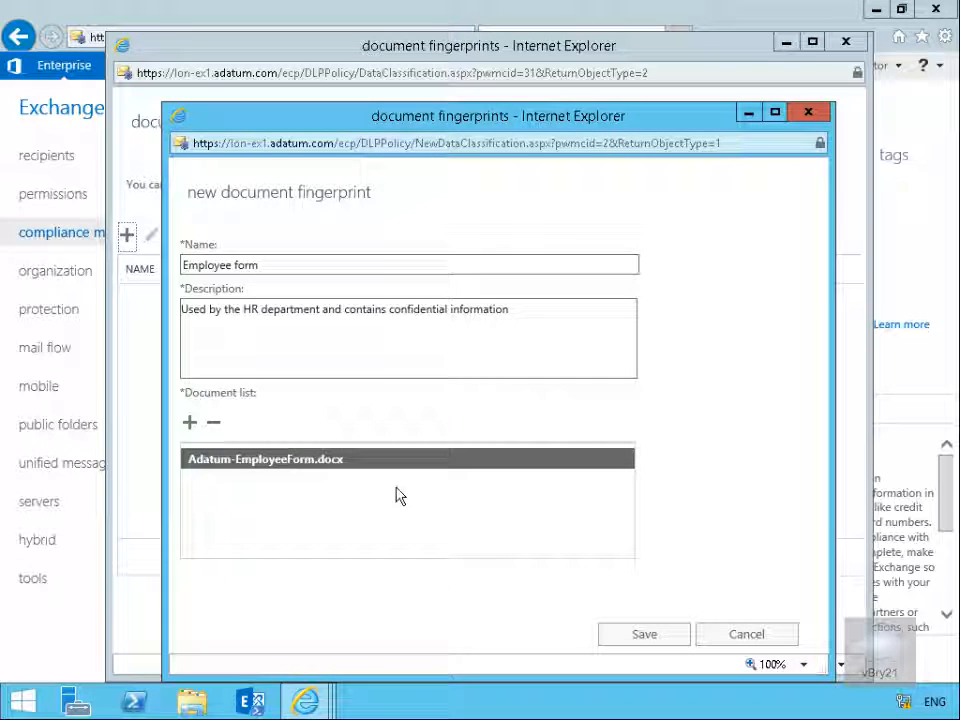
{"action": "left_click", "coordinate": [636, 634]}
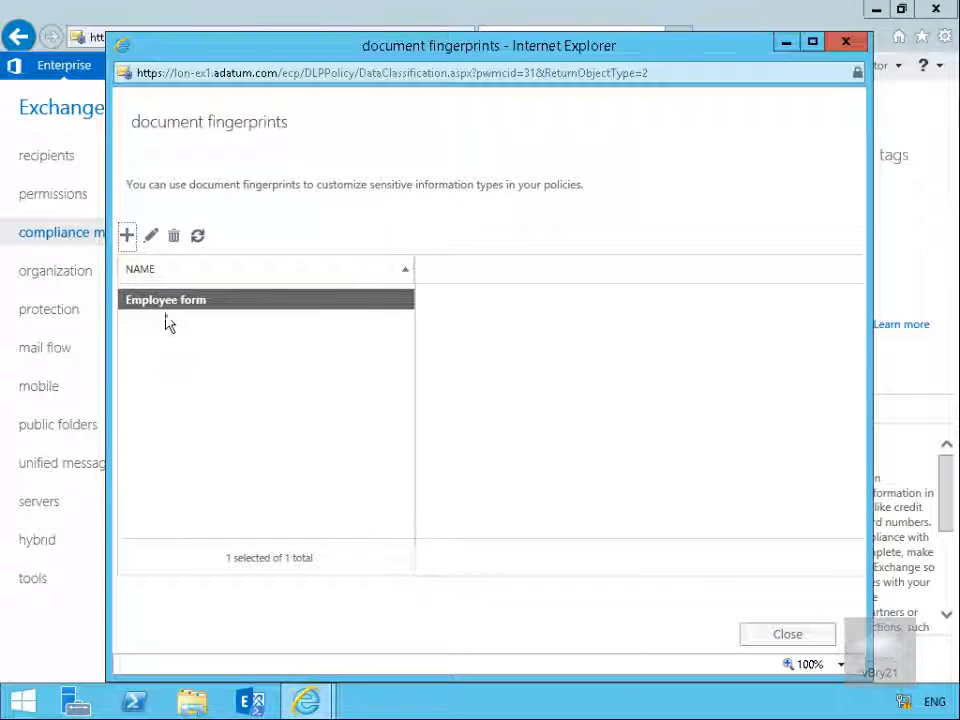
{"action": "left_click", "coordinate": [788, 635]}
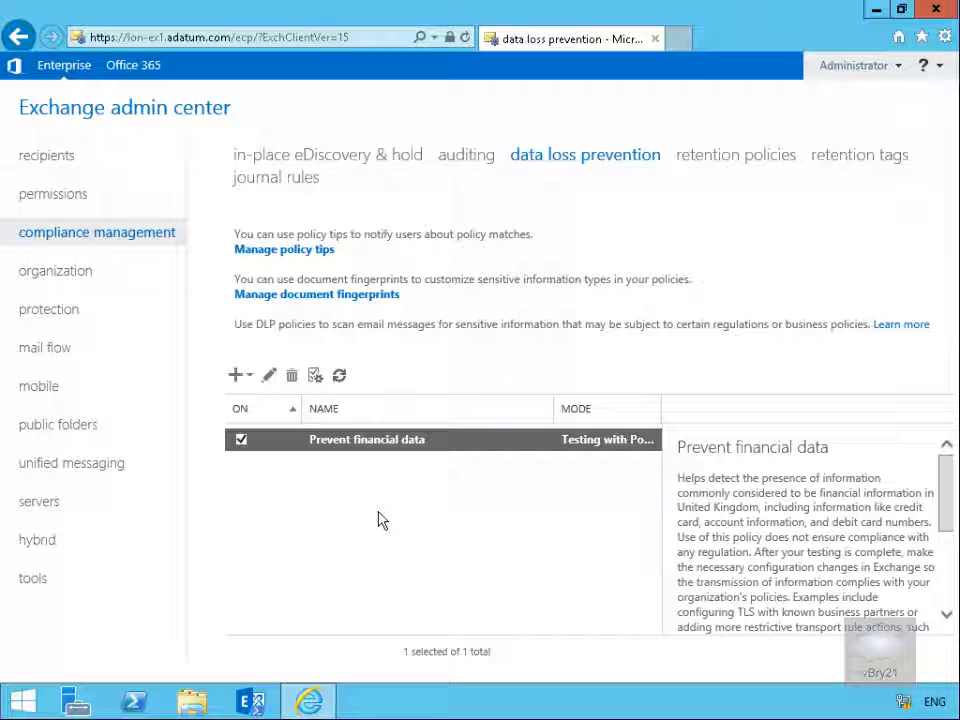
Create a new custom DLP policy named Block employee form in Enforce mode
{"action": "left_click", "coordinate": [236, 380]}
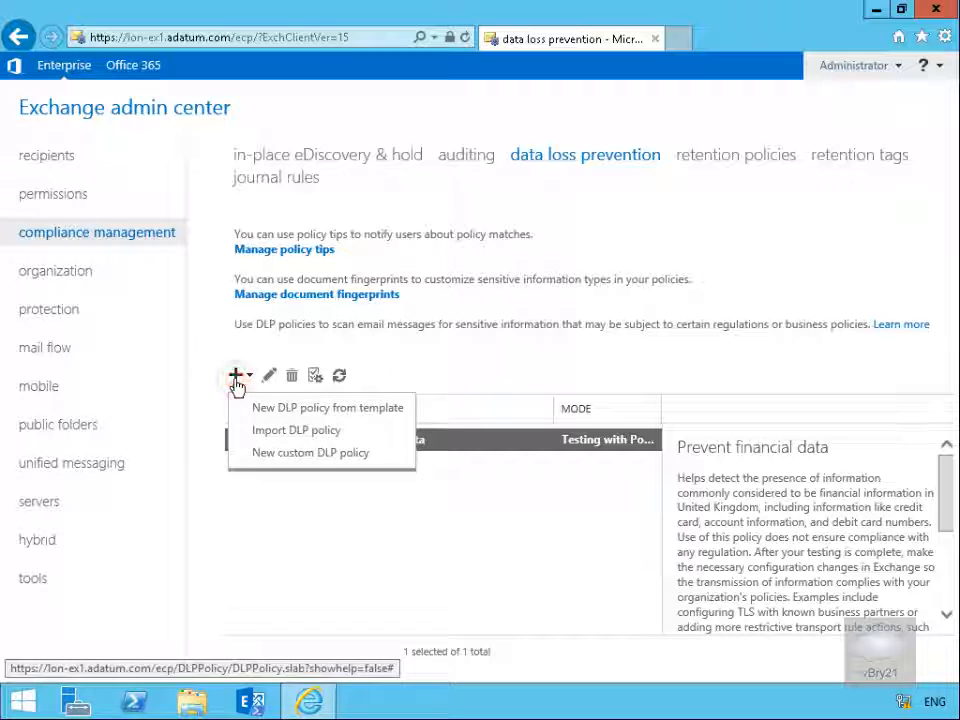
{"action": "left_click", "coordinate": [295, 456]}
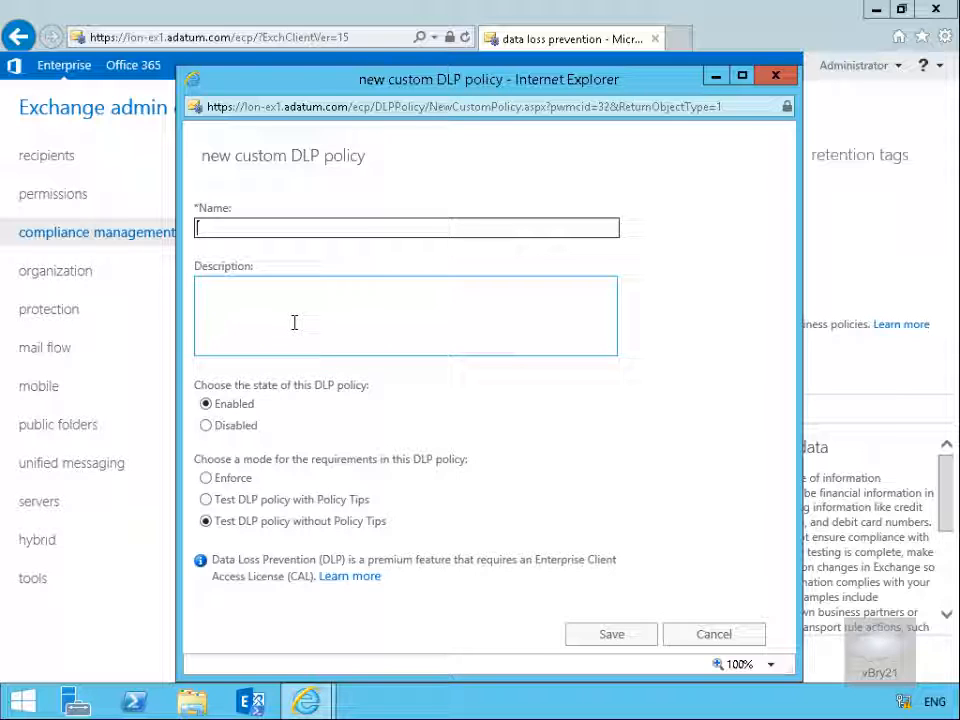
{"action": "type", "text": "Block employee form"}
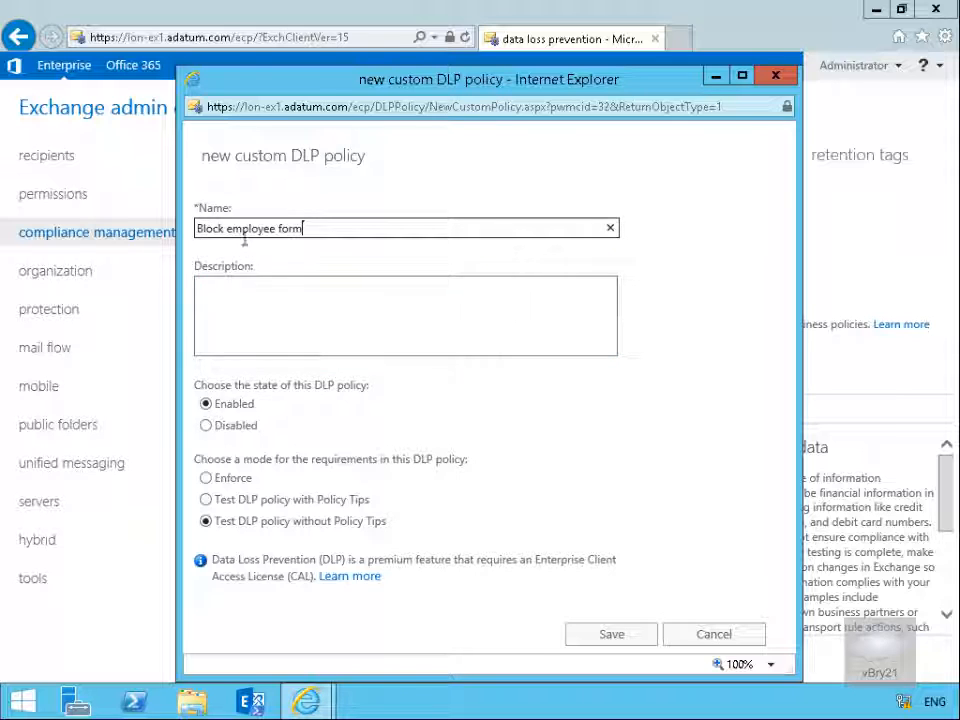
{"action": "left_click", "coordinate": [244, 479]}
{"action": "left_click", "coordinate": [627, 634]}
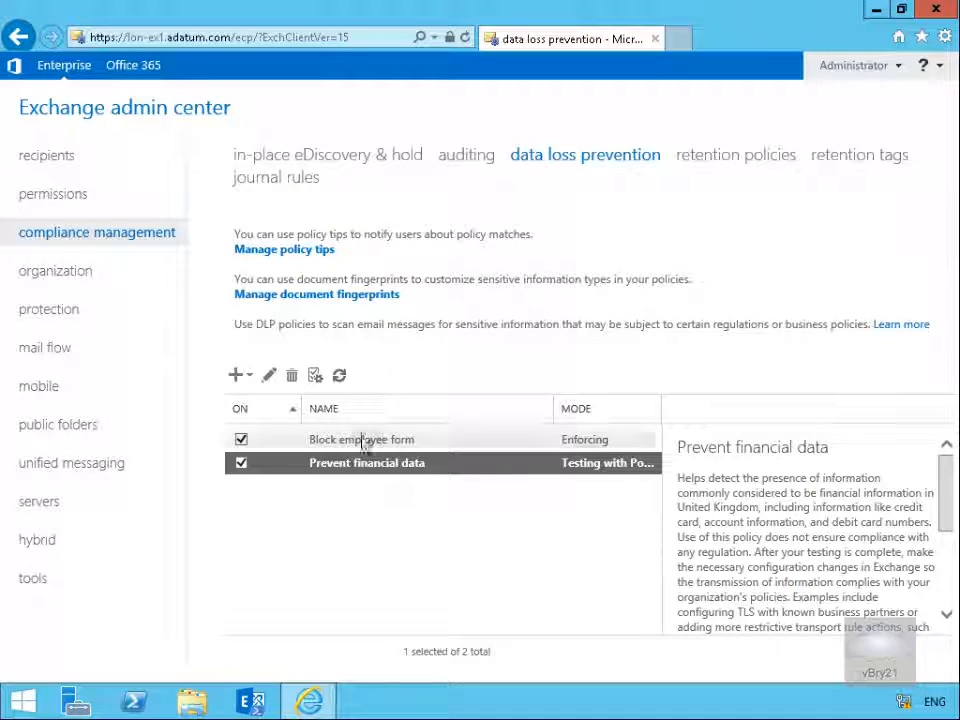
Edit the Block employee form policy and add a rule from the "Block messages with sensitive information" template
{"action": "left_click", "coordinate": [363, 441]}
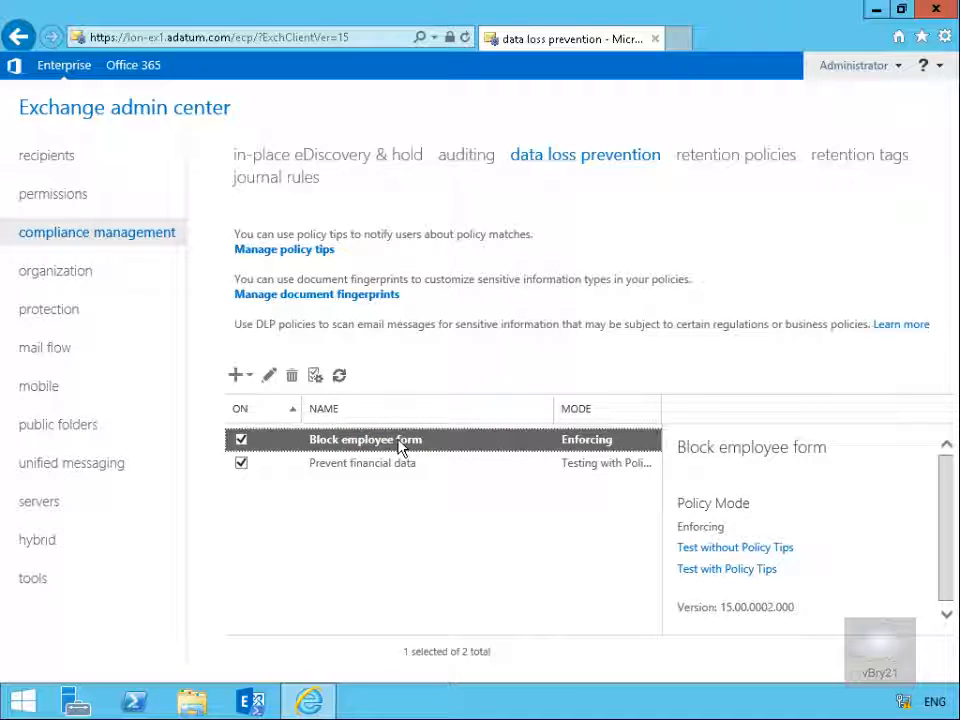
{"action": "left_click", "coordinate": [268, 377]}
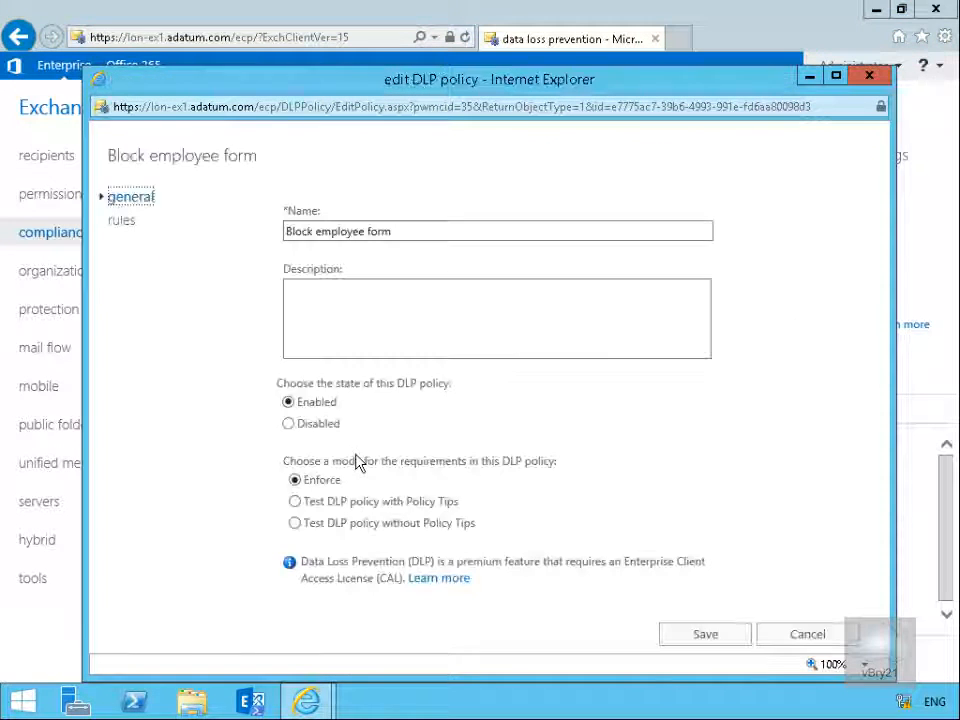
{"action": "left_click", "coordinate": [124, 220]}
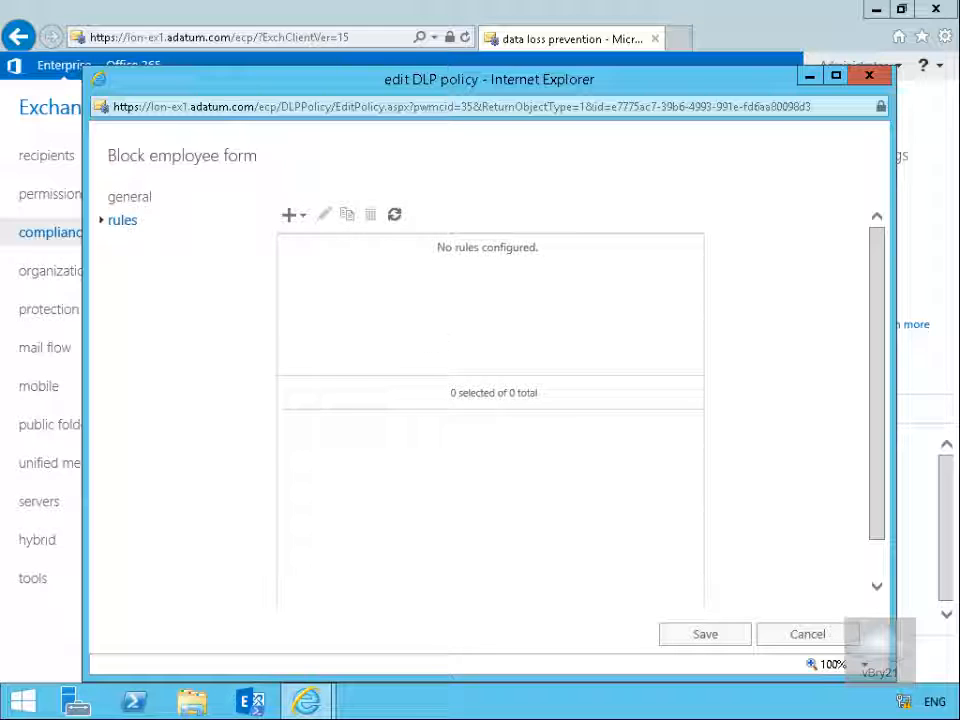
{"action": "left_click", "coordinate": [289, 216]}
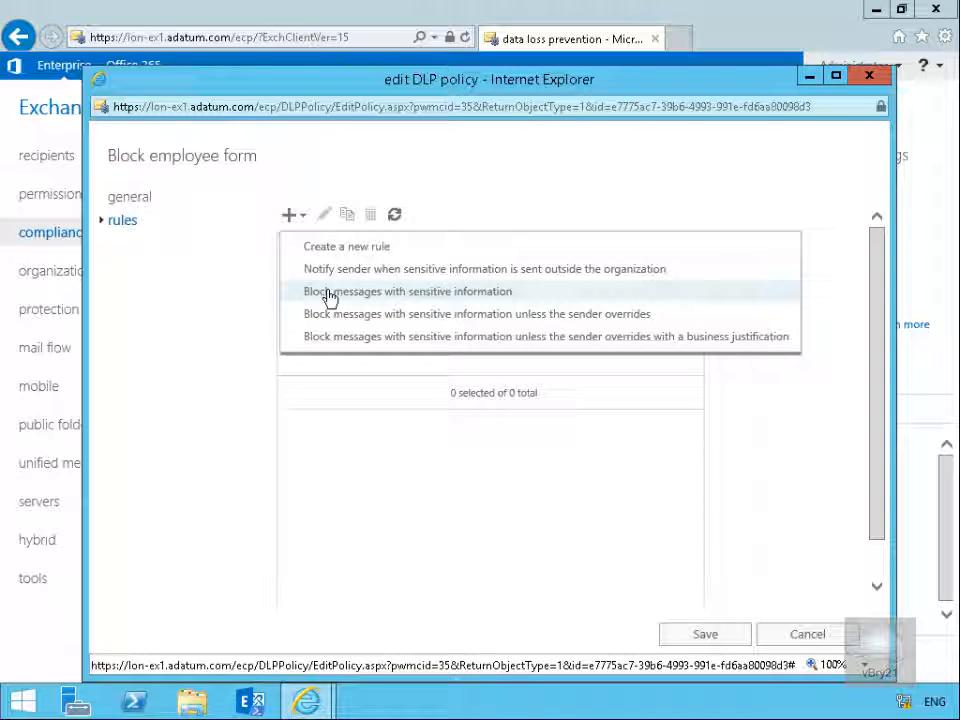
{"action": "left_click", "coordinate": [328, 292]}
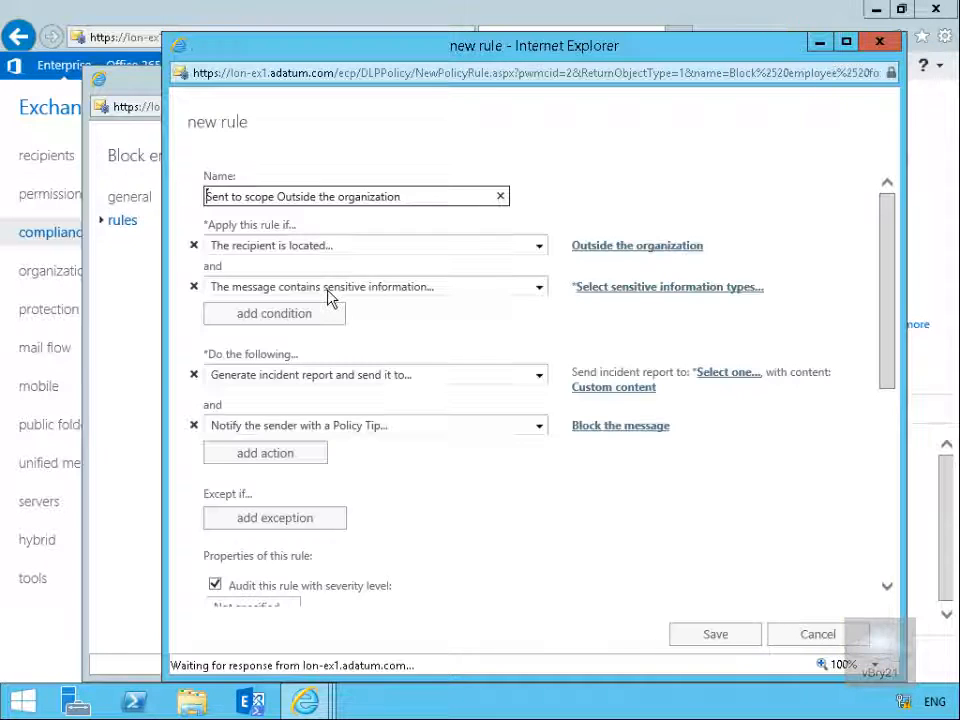
Change the rule's recipient location condition to Inside the organization
{"action": "left_click", "coordinate": [611, 246]}
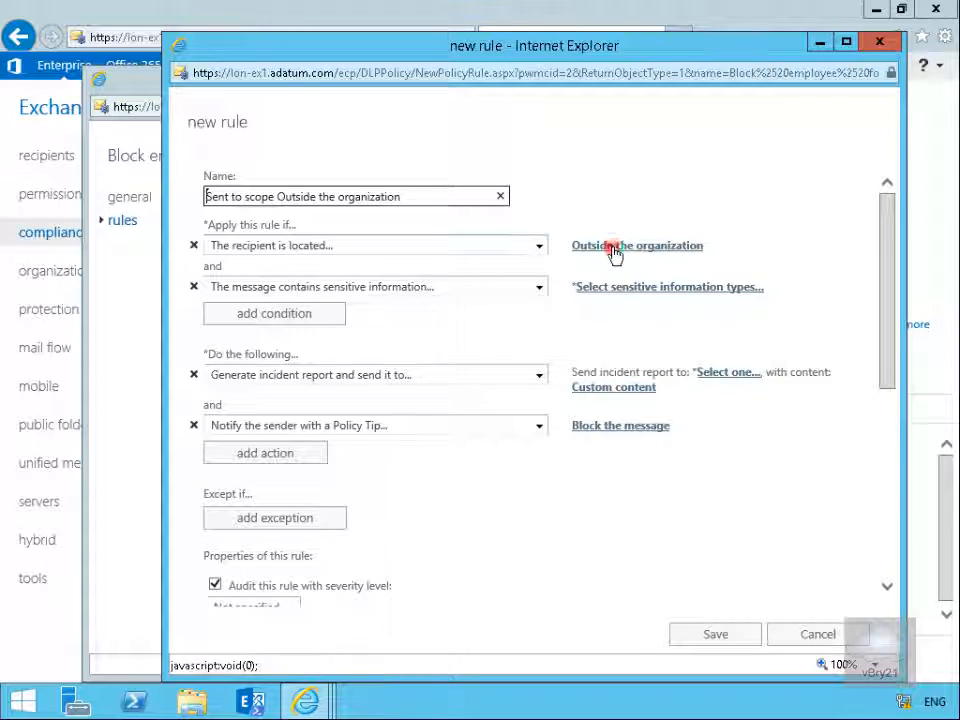
{"action": "left_click", "coordinate": [584, 372]}
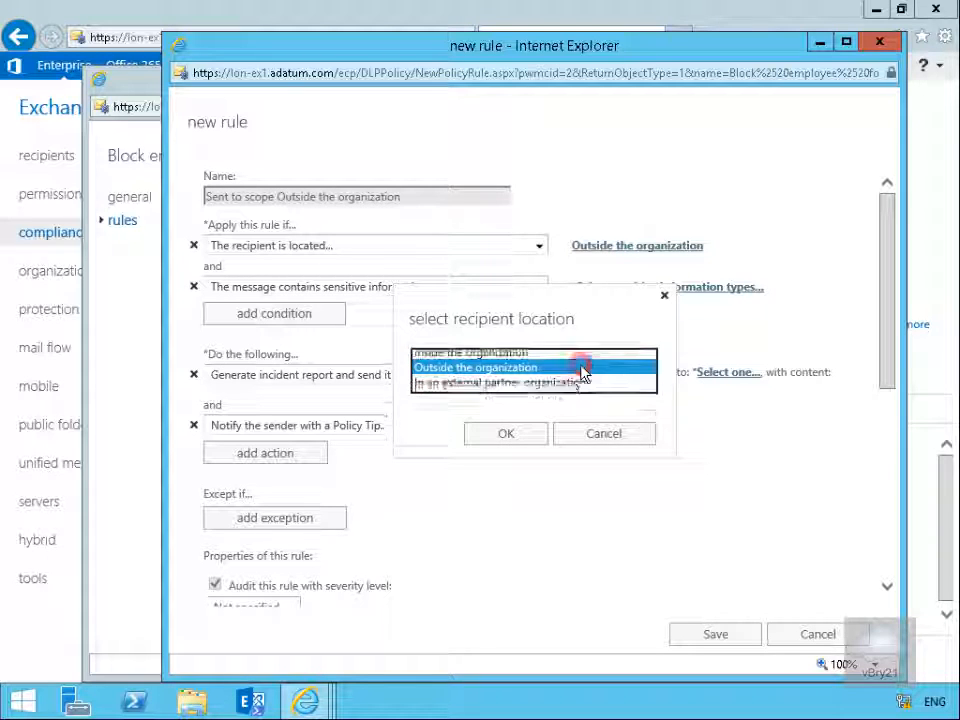
{"action": "left_click", "coordinate": [535, 355]}
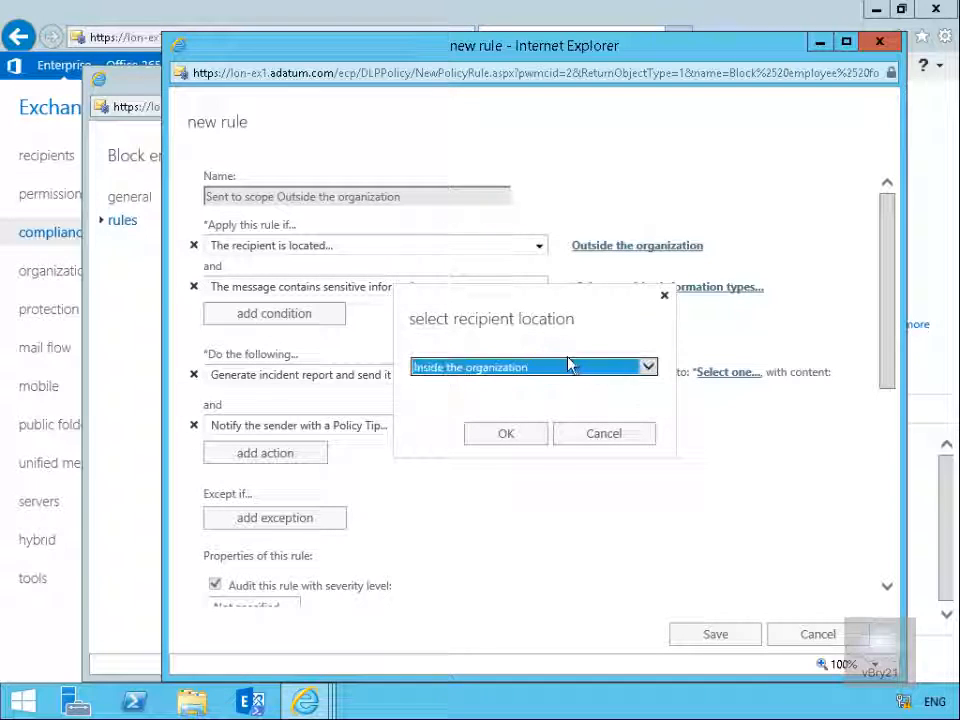
{"action": "left_click", "coordinate": [534, 432]}
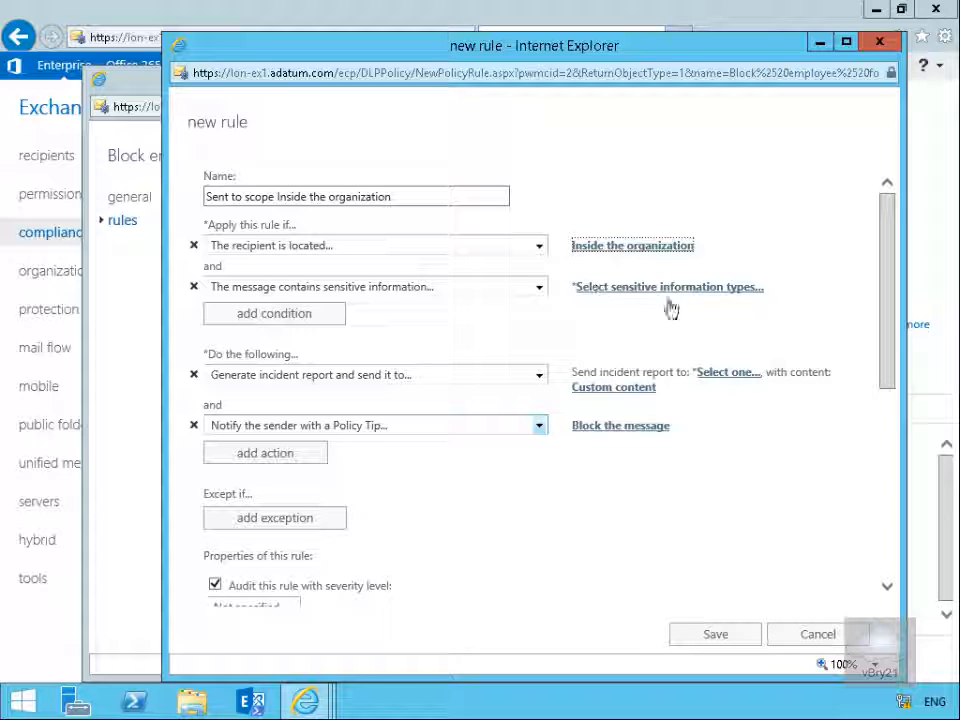
Set the rule's sensitive information type condition to the Employee form fingerprint
{"action": "left_click", "coordinate": [643, 290]}
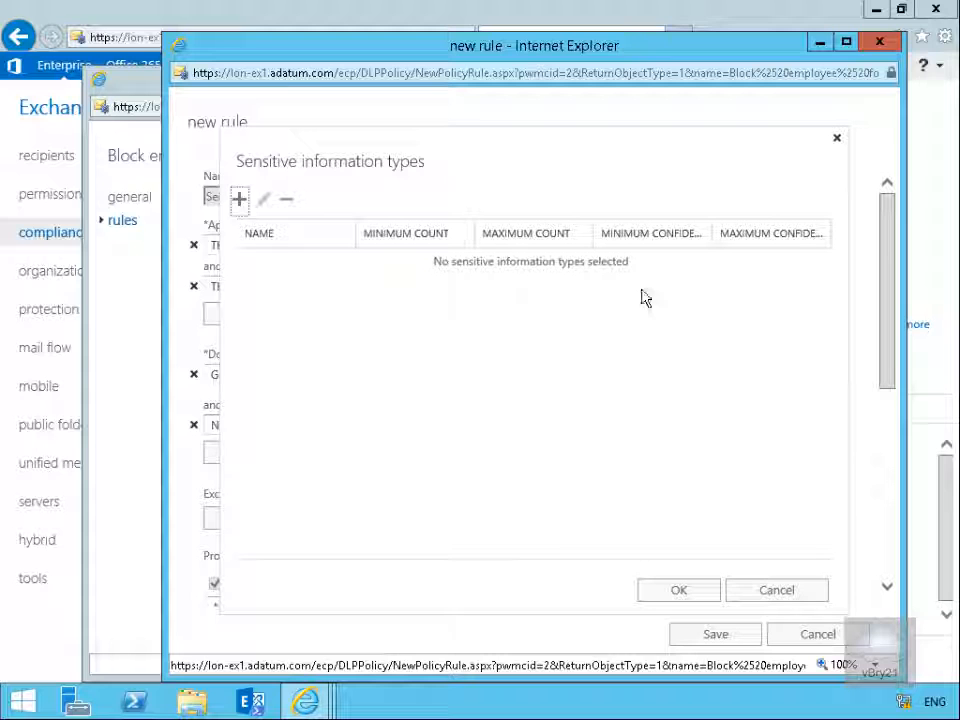
{"action": "left_click", "coordinate": [245, 202]}
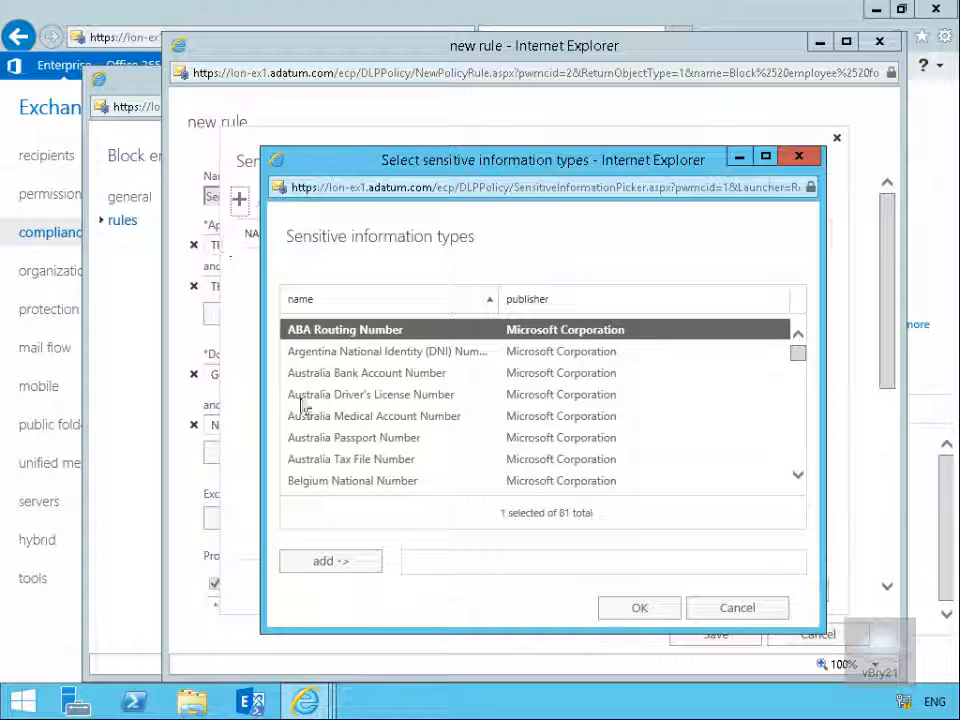
{"action": "left_click", "coordinate": [798, 477]}
{"action": "left_click", "coordinate": [798, 477]}
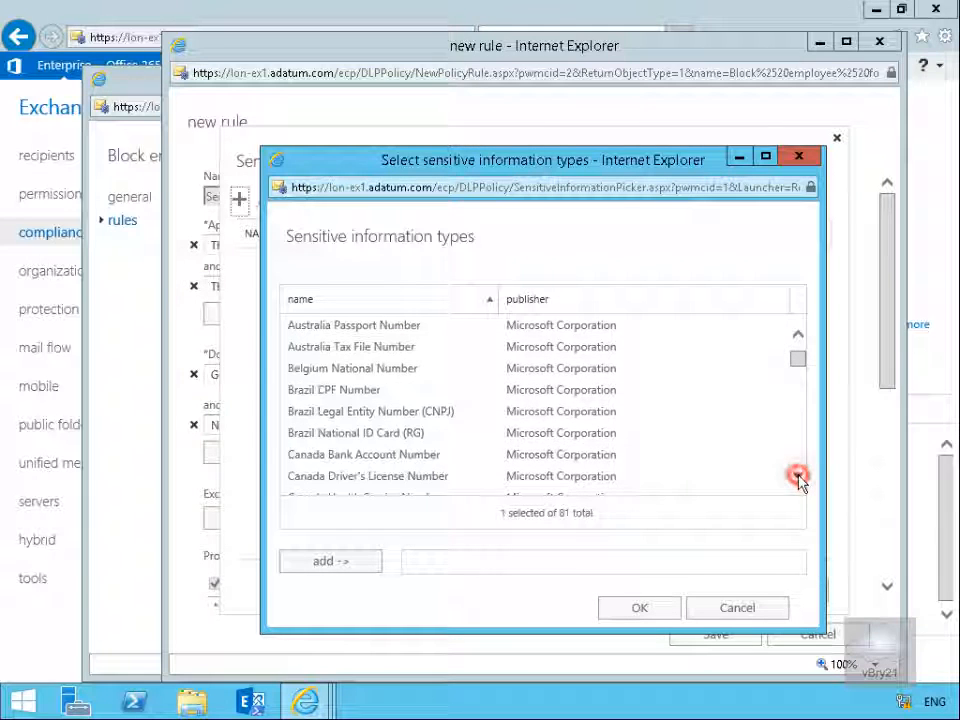
{"action": "left_click", "coordinate": [798, 477]}
{"action": "left_click", "coordinate": [798, 477]}
{"action": "left_click", "coordinate": [798, 477]}
{"action": "left_click", "coordinate": [798, 477]}
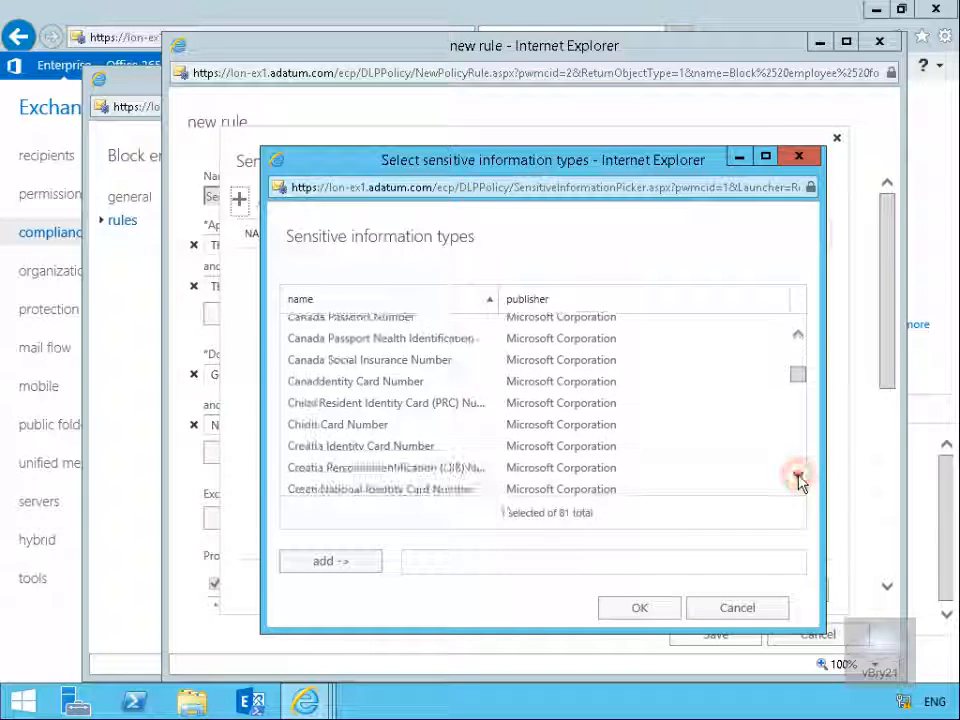
{"action": "left_click", "coordinate": [798, 477]}
{"action": "left_click", "coordinate": [798, 477]}
{"action": "left_click", "coordinate": [798, 477]}
{"action": "left_click", "coordinate": [798, 477]}
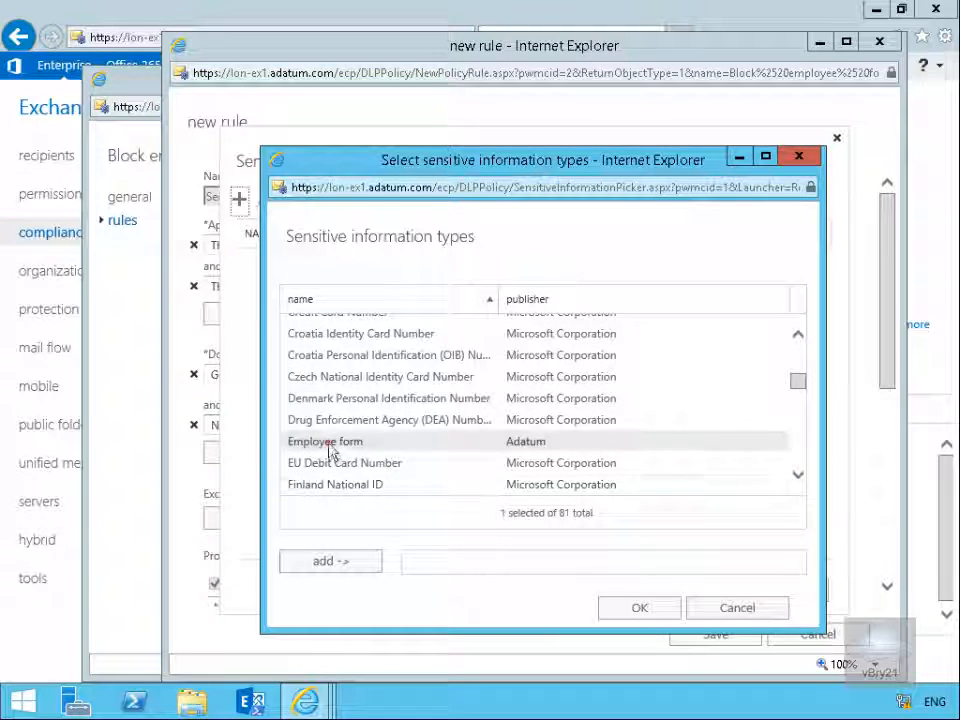
{"action": "left_click", "coordinate": [328, 442]}
{"action": "left_click", "coordinate": [341, 564]}
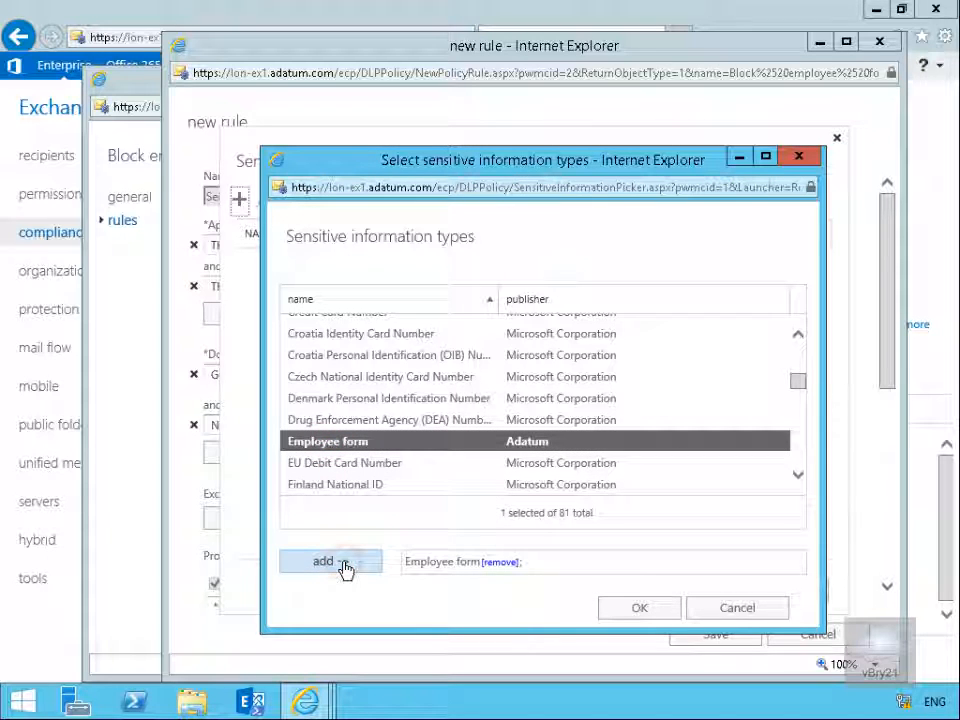
{"action": "left_click", "coordinate": [616, 612]}
{"action": "left_click", "coordinate": [677, 592]}
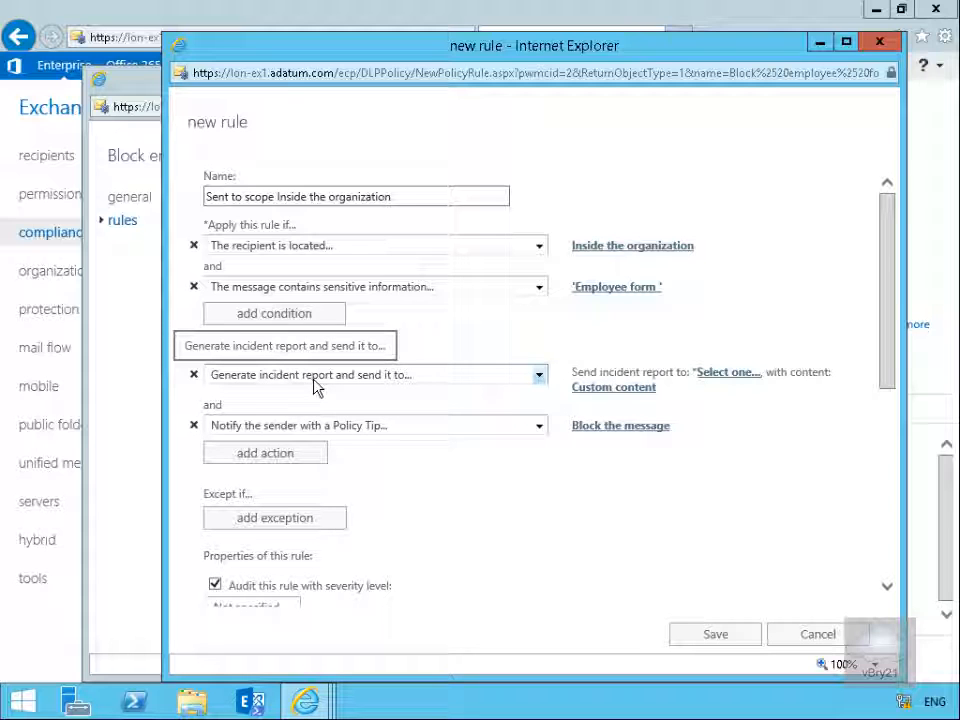
Send the rule's incident report to Administrator and confirm the report's included message properties
{"action": "left_click", "coordinate": [707, 377]}
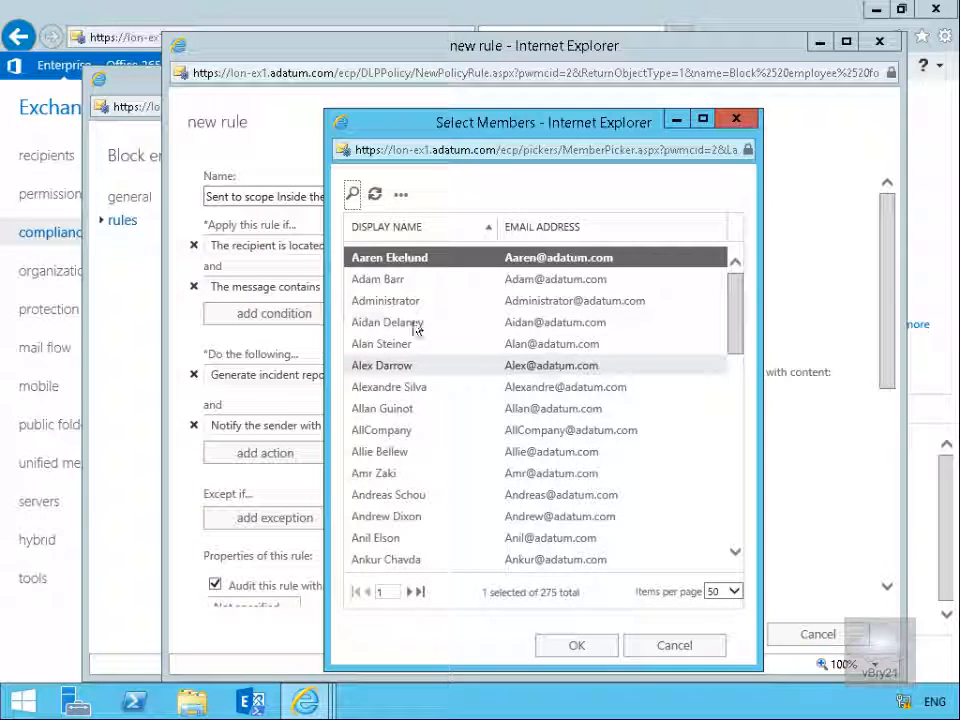
{"action": "left_click", "coordinate": [396, 304]}
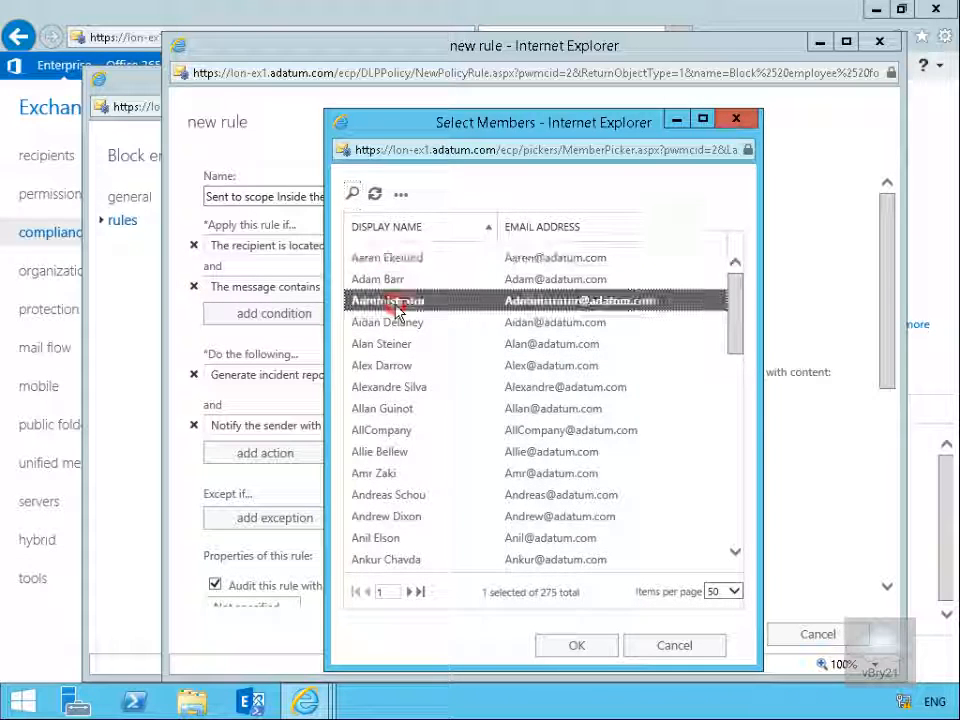
{"action": "left_click", "coordinate": [581, 648]}
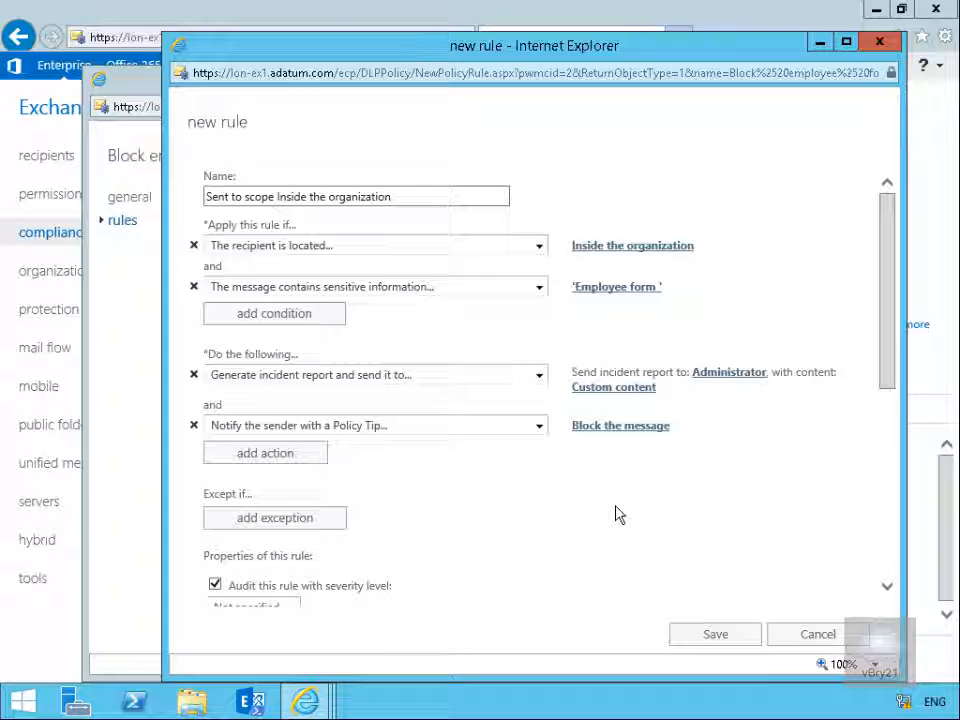
{"action": "left_click", "coordinate": [627, 388]}
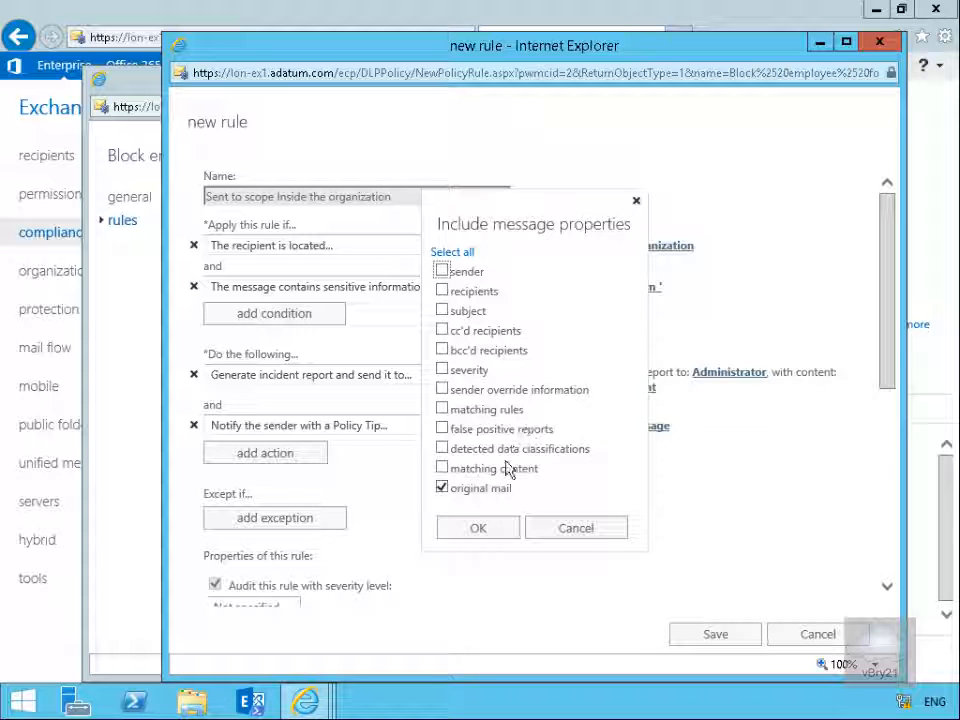
{"action": "left_click", "coordinate": [470, 530]}
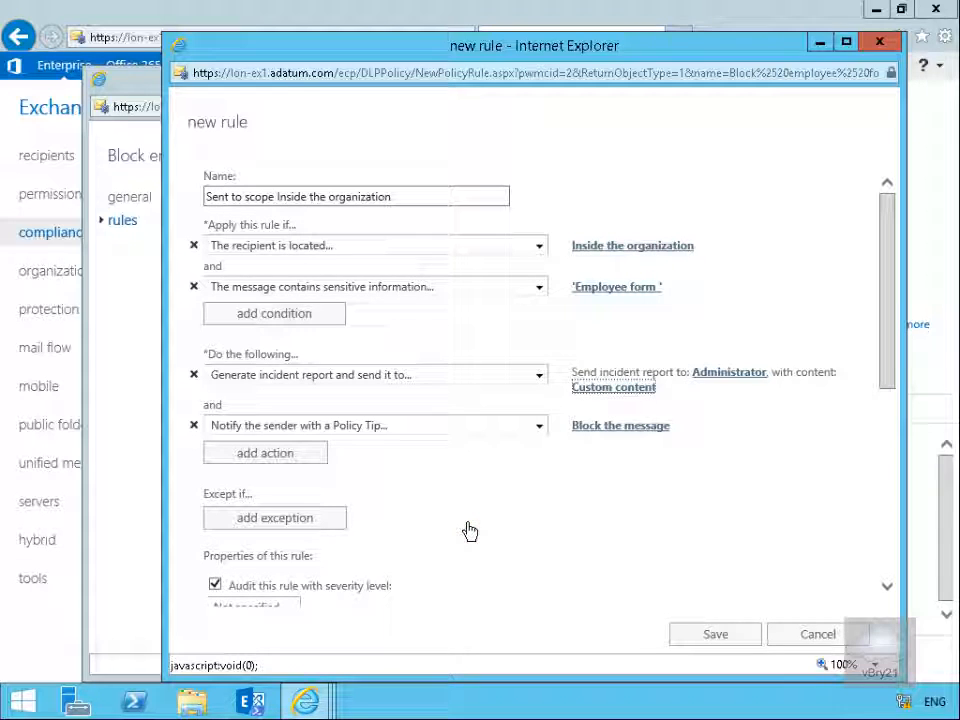
Set the Policy Tip action to Block the message with the NDR text "Your message is blocked due to company policy contact ext 21 for more information"
{"action": "left_click", "coordinate": [611, 428]}
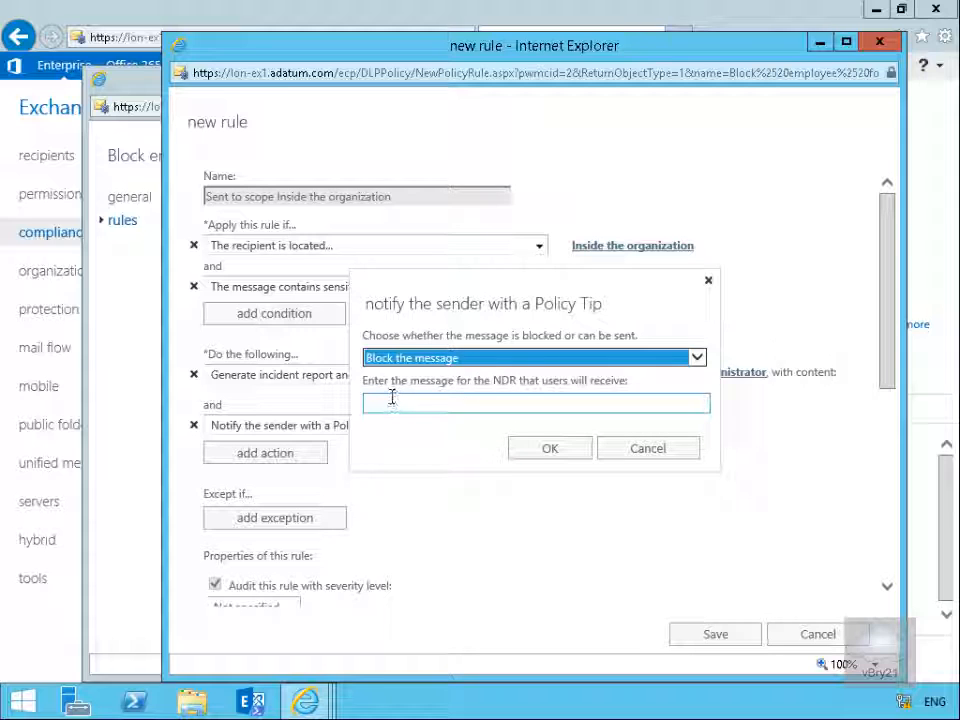
{"action": "left_click", "coordinate": [505, 401]}
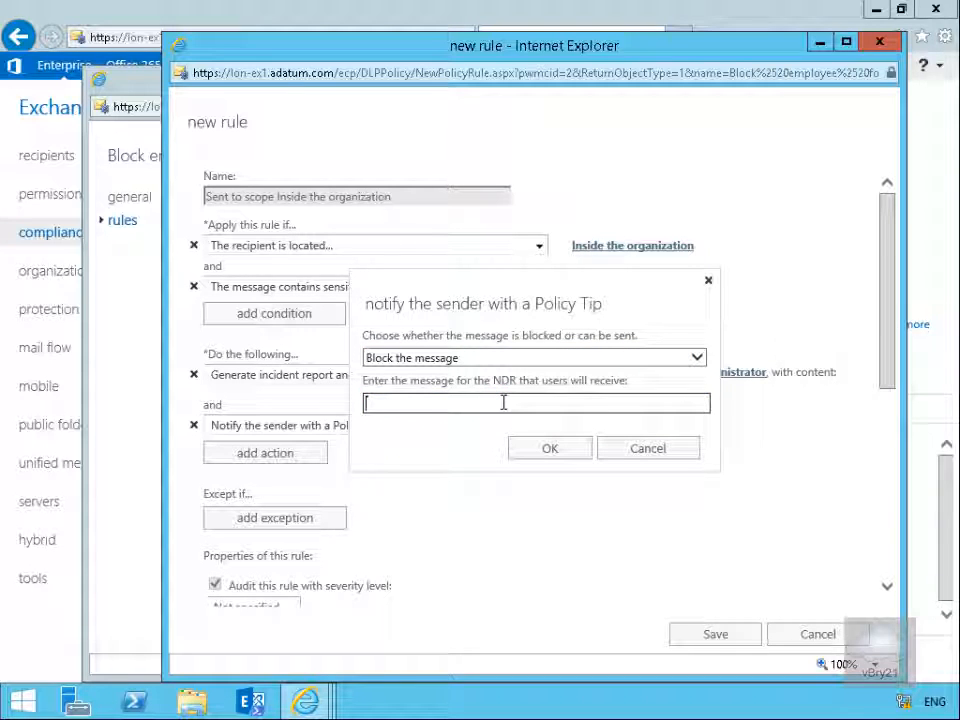
{"action": "key", "text": "ctrl+v"}
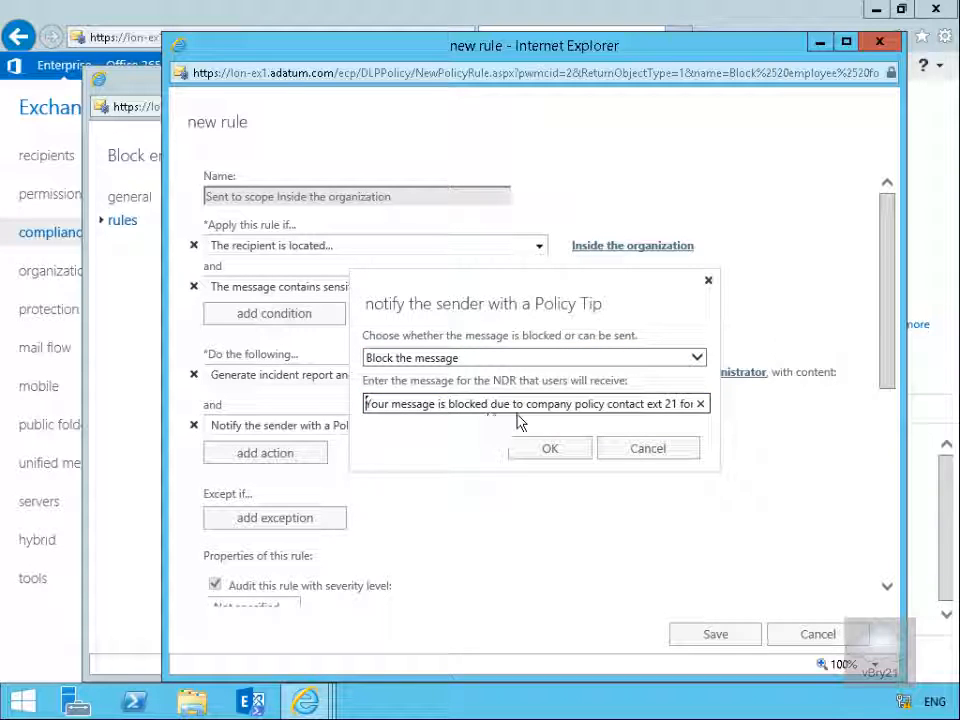
{"action": "left_click", "coordinate": [632, 404]}
{"action": "key", "text": "Right"}
{"action": "key", "text": "Right"}
{"action": "key", "text": "Right"}
{"action": "key", "text": "Right"}
{"action": "key", "text": "Right"}
{"action": "key", "text": "Right"}
{"action": "key", "text": "Right"}
{"action": "key", "text": "Right"}
{"action": "key", "text": "Right"}
{"action": "key", "text": "Right"}
{"action": "key", "text": "Right"}
{"action": "key", "text": "Right"}
{"action": "key", "text": "Right"}
{"action": "key", "text": "Right"}
{"action": "key", "text": "Right"}
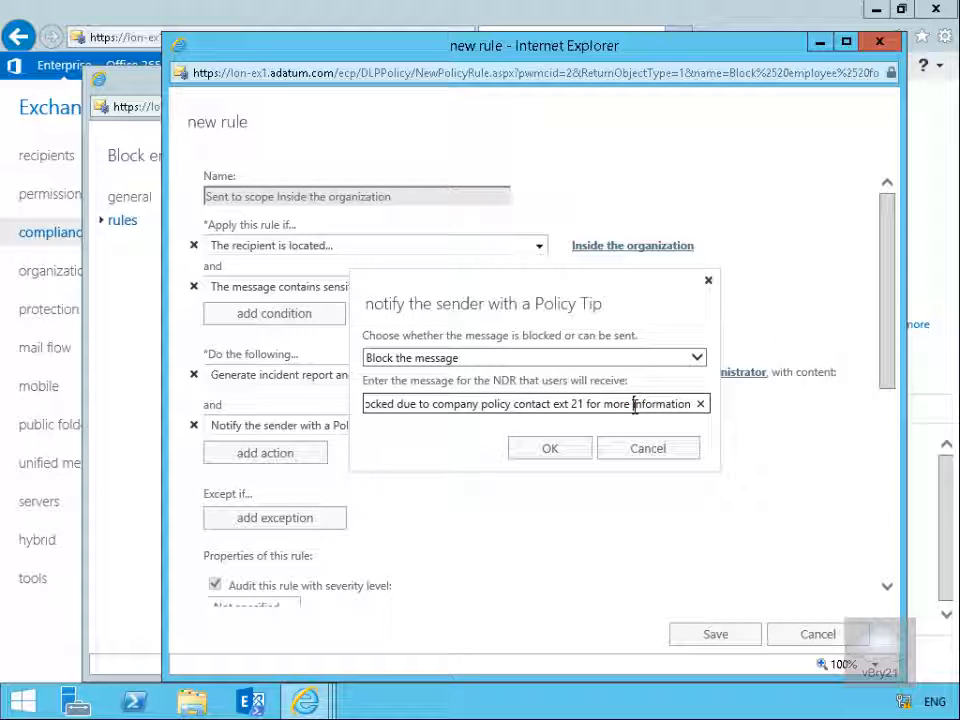
{"action": "left_click", "coordinate": [531, 453]}
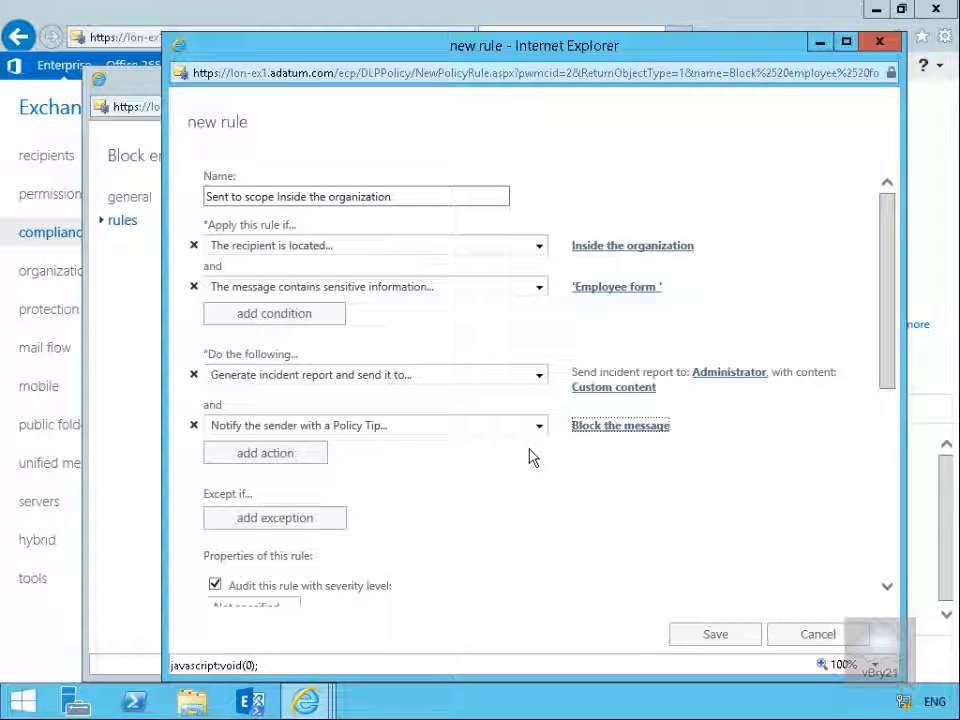
Enable activating the rule on the following date, Thu 6/30/2016 at 5:00 AM
{"action": "left_click", "coordinate": [244, 516]}
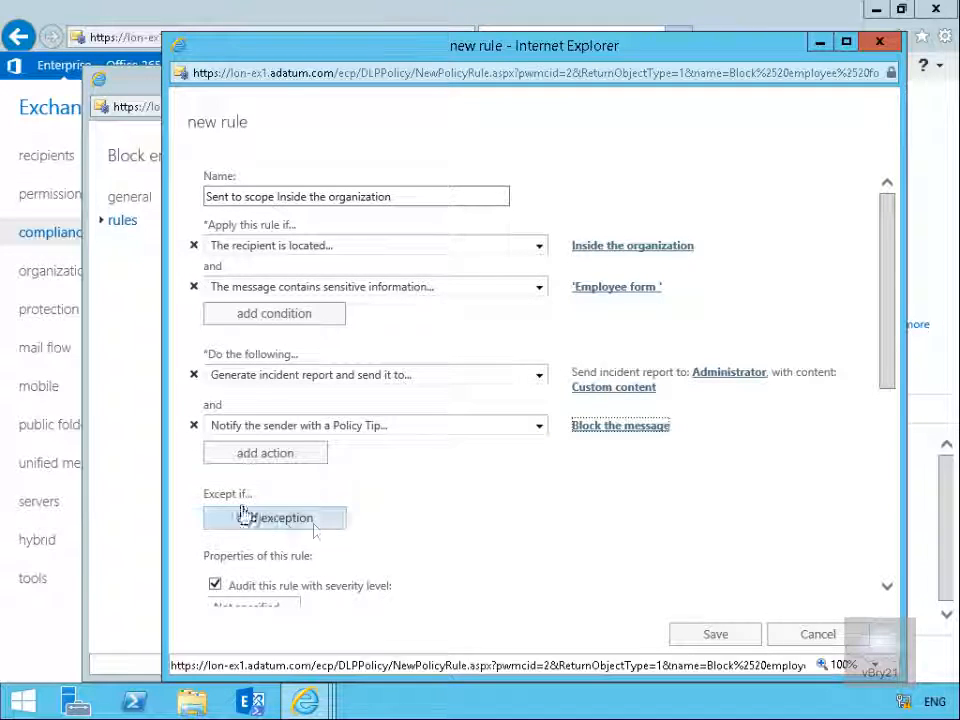
{"action": "left_click", "coordinate": [887, 587]}
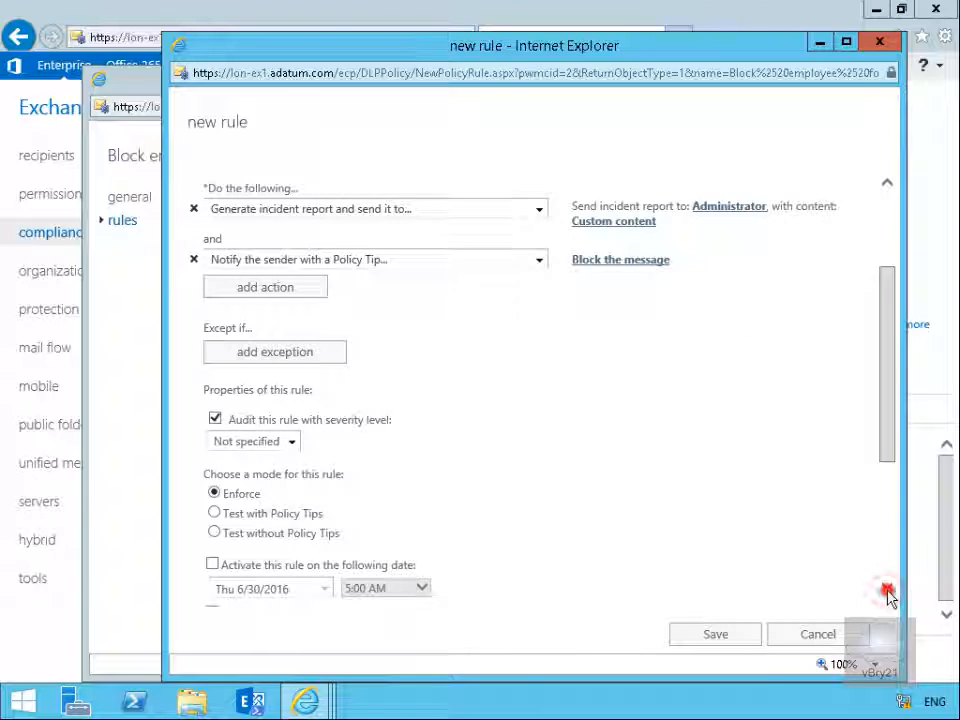
{"action": "left_click", "coordinate": [887, 589]}
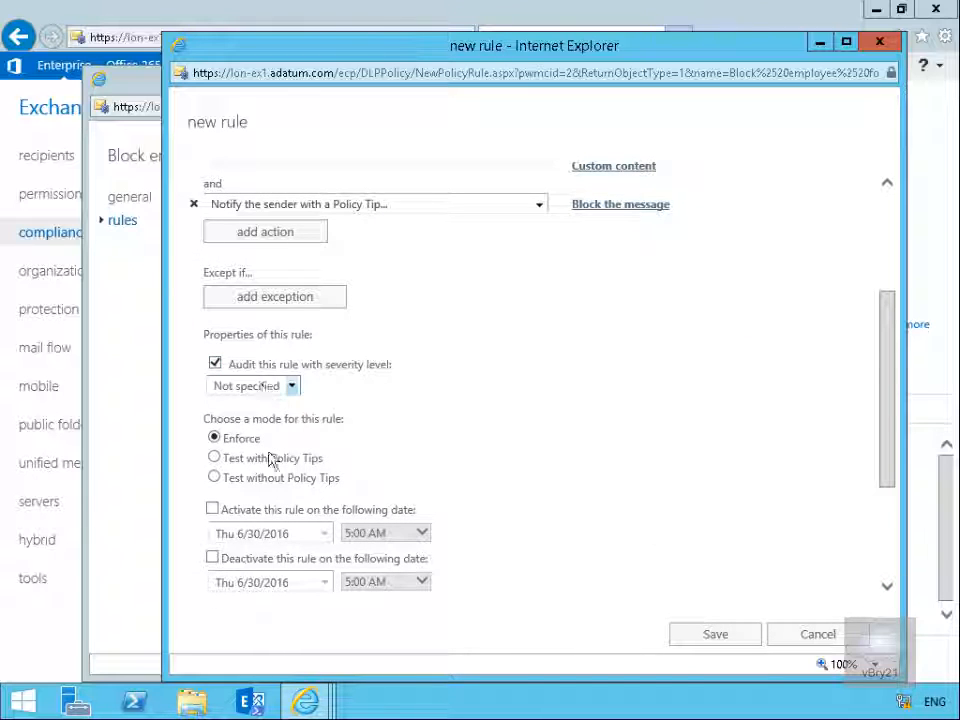
{"action": "left_click", "coordinate": [213, 510]}
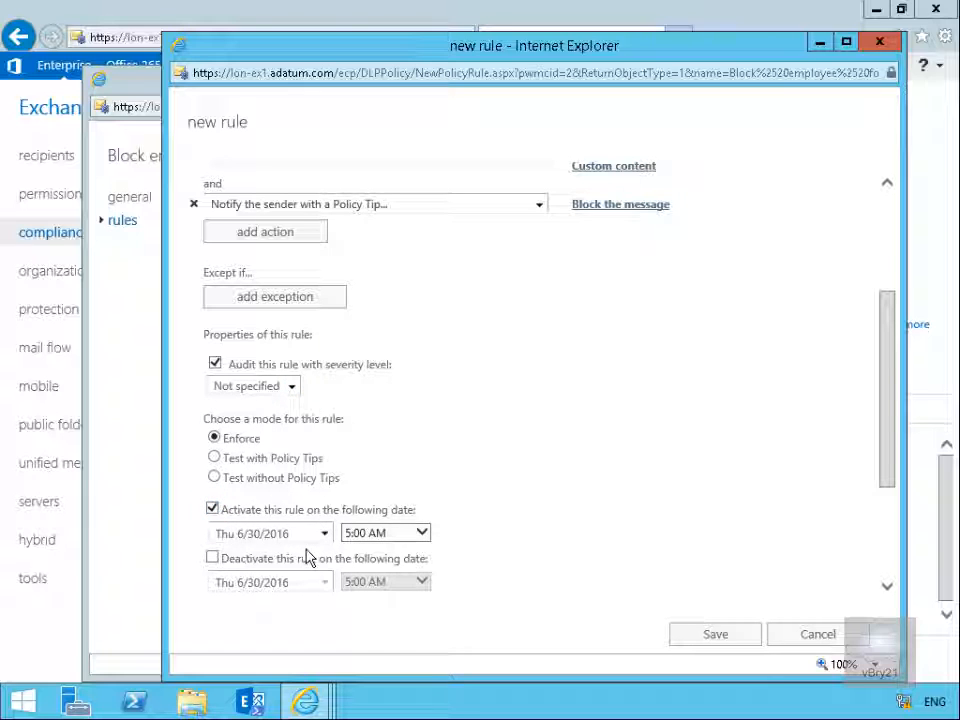
Keep the sender address match as Header, then save the new rule and the Block employee form policy
{"action": "left_click", "coordinate": [888, 588]}
{"action": "left_click", "coordinate": [892, 593]}
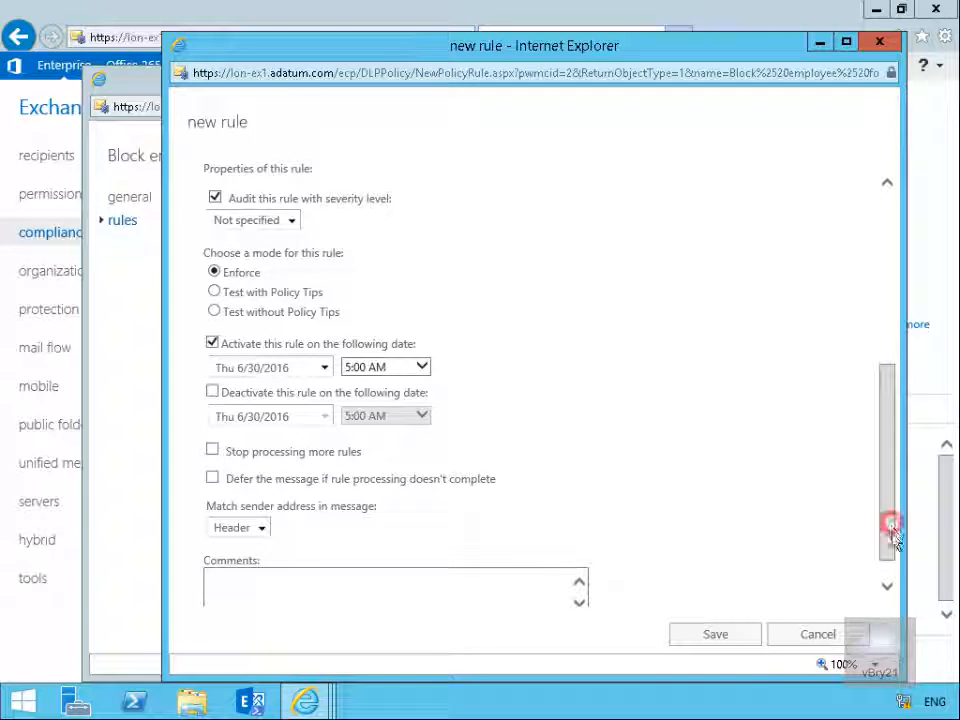
{"action": "left_click_drag", "start_coordinate": [891, 525], "coordinate": [893, 560]}
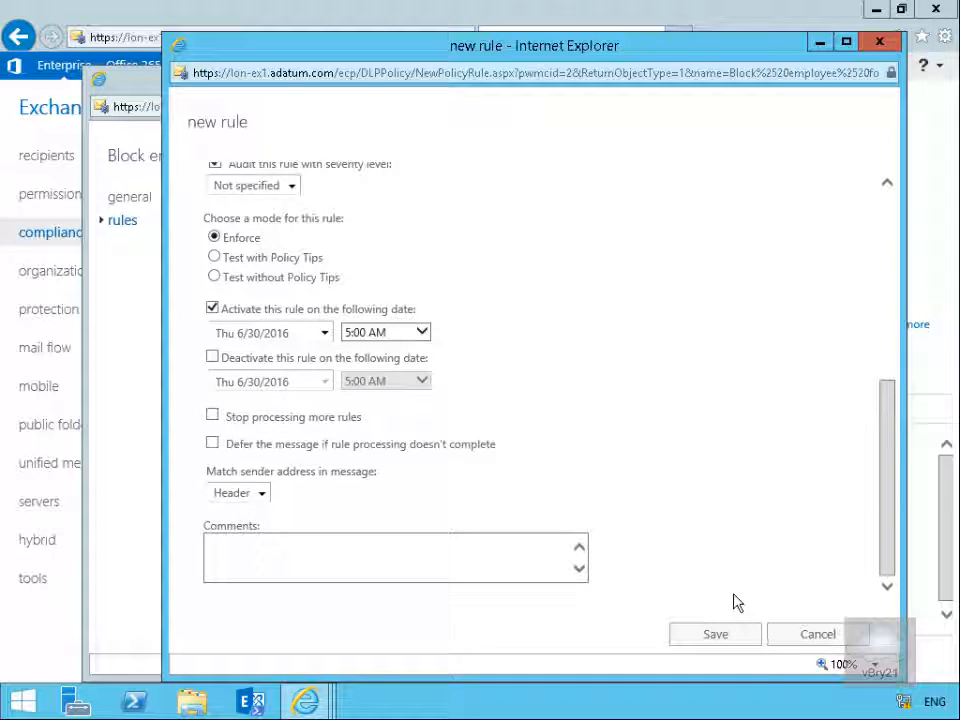
{"action": "left_click", "coordinate": [262, 494]}
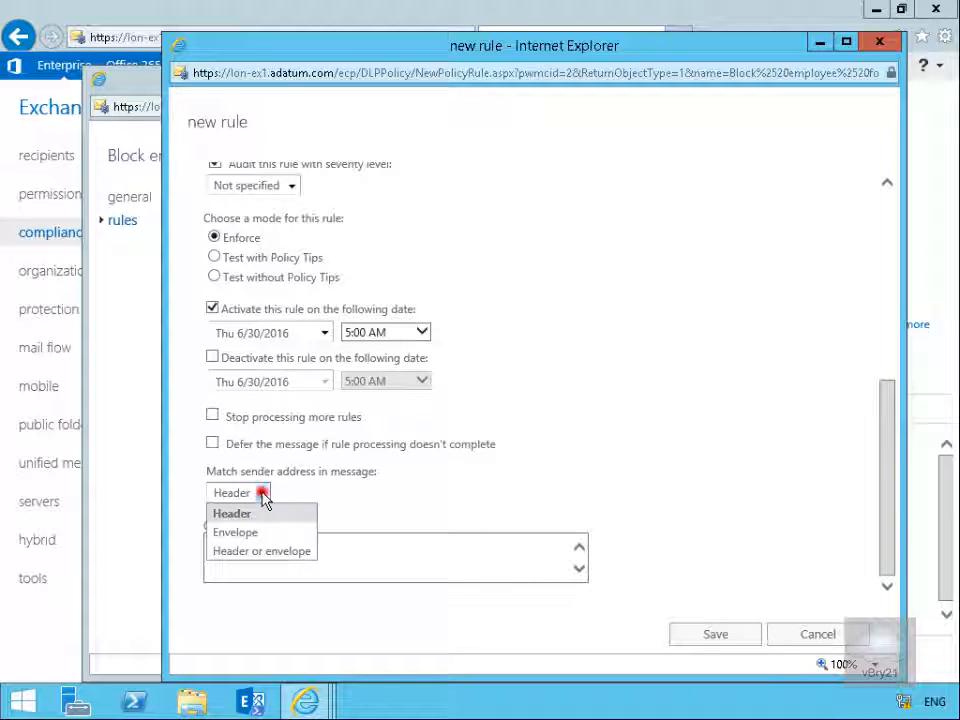
{"action": "left_click", "coordinate": [262, 494]}
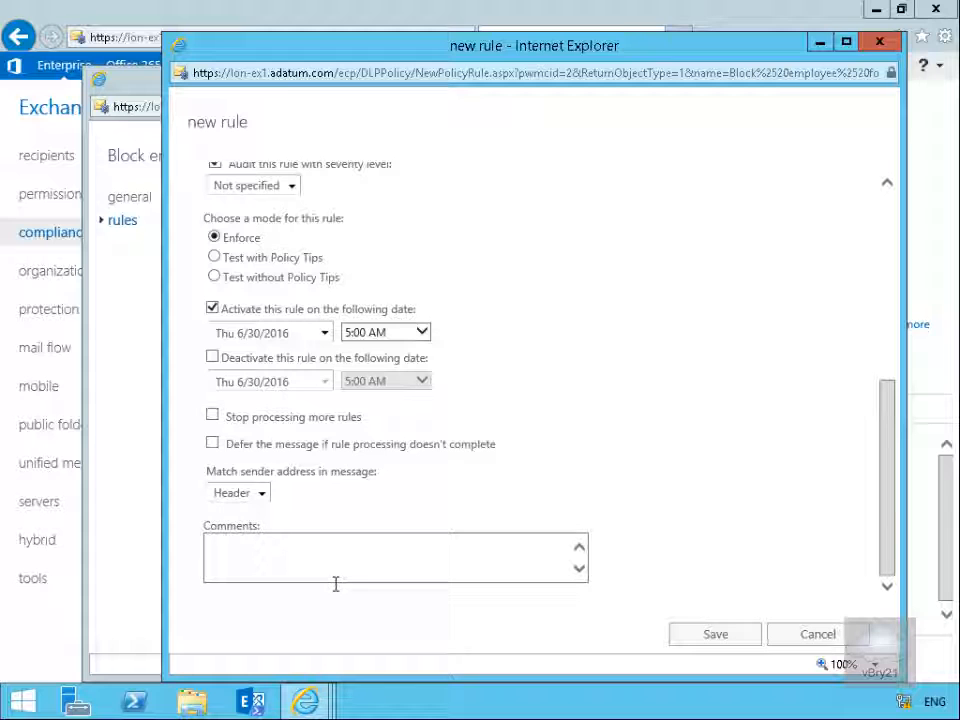
{"action": "left_click", "coordinate": [716, 637]}
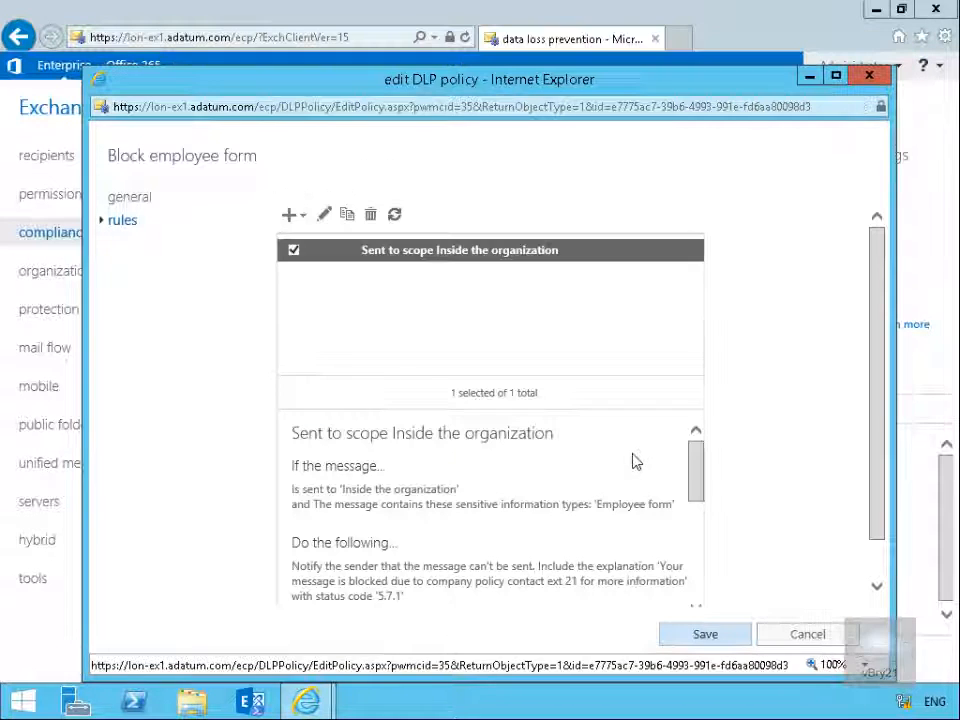
{"action": "left_click", "coordinate": [736, 636]}
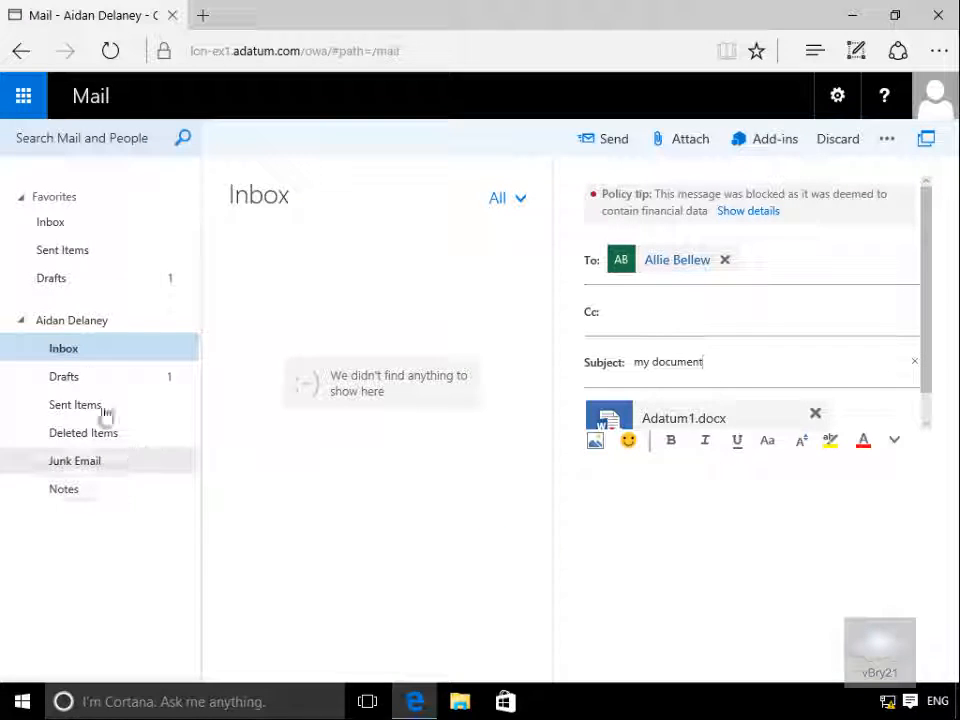
Open the policy tip details on the blocked draft message and view the sensitive information explanation
{"action": "left_click_drag", "start_coordinate": [60, 332], "coordinate": [70, 332]}
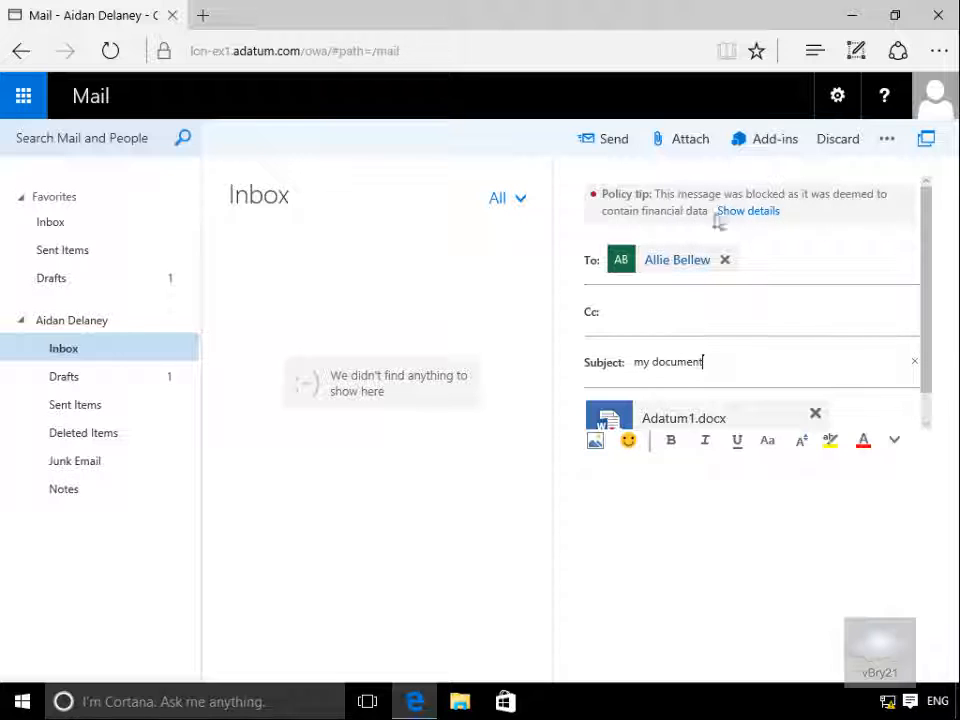
{"action": "left_click", "coordinate": [747, 214]}
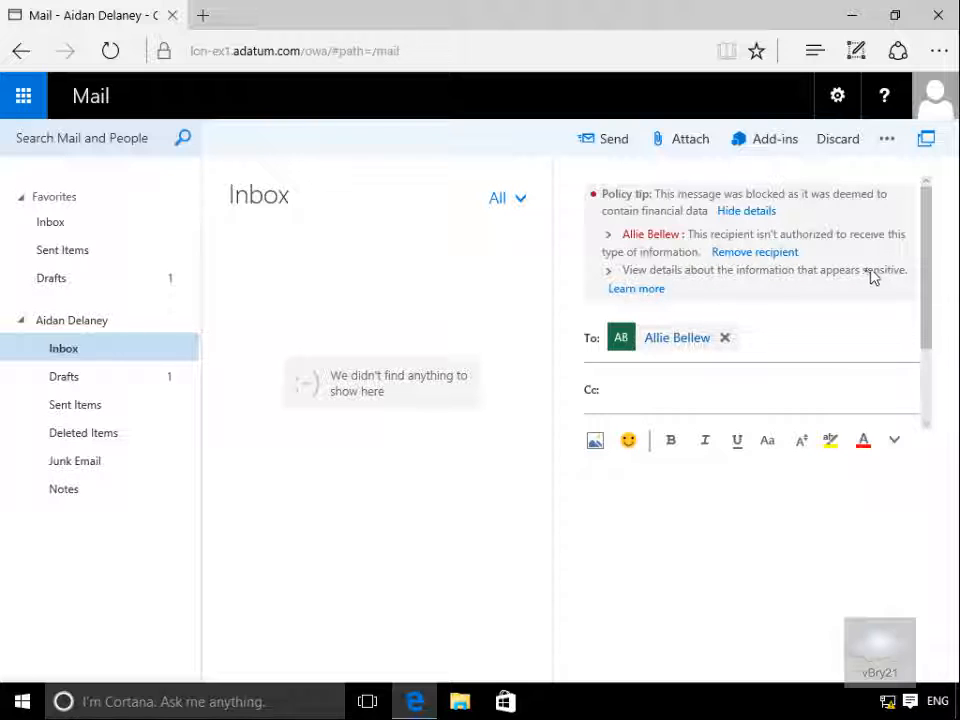
{"action": "left_click", "coordinate": [645, 290]}
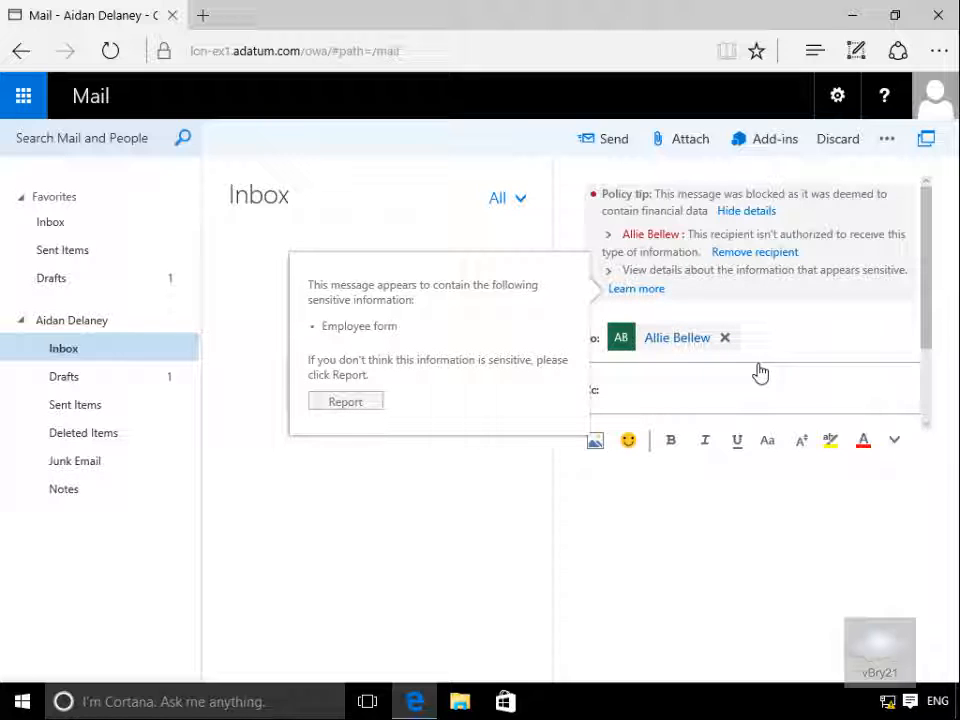